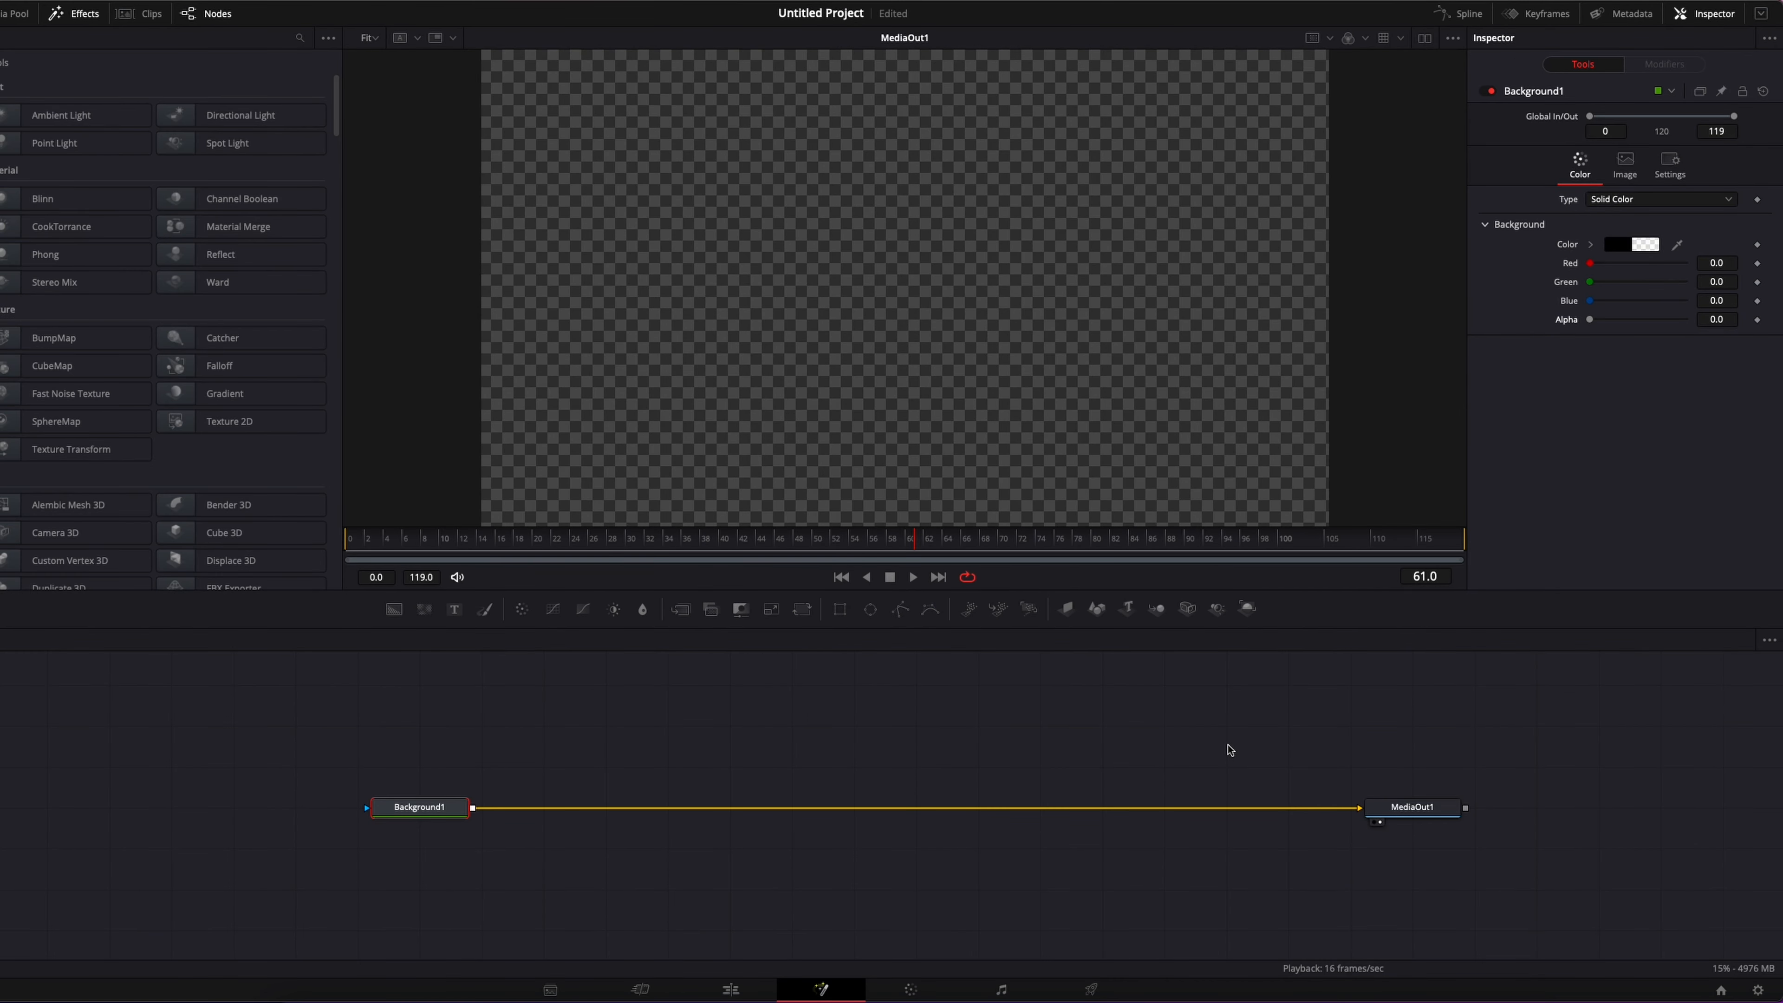
Import the Unsplash photo of the woman beside the green car from the downloads stack and merge it over Background1
{"action": "left_click", "coordinate": [1606, 1000]}
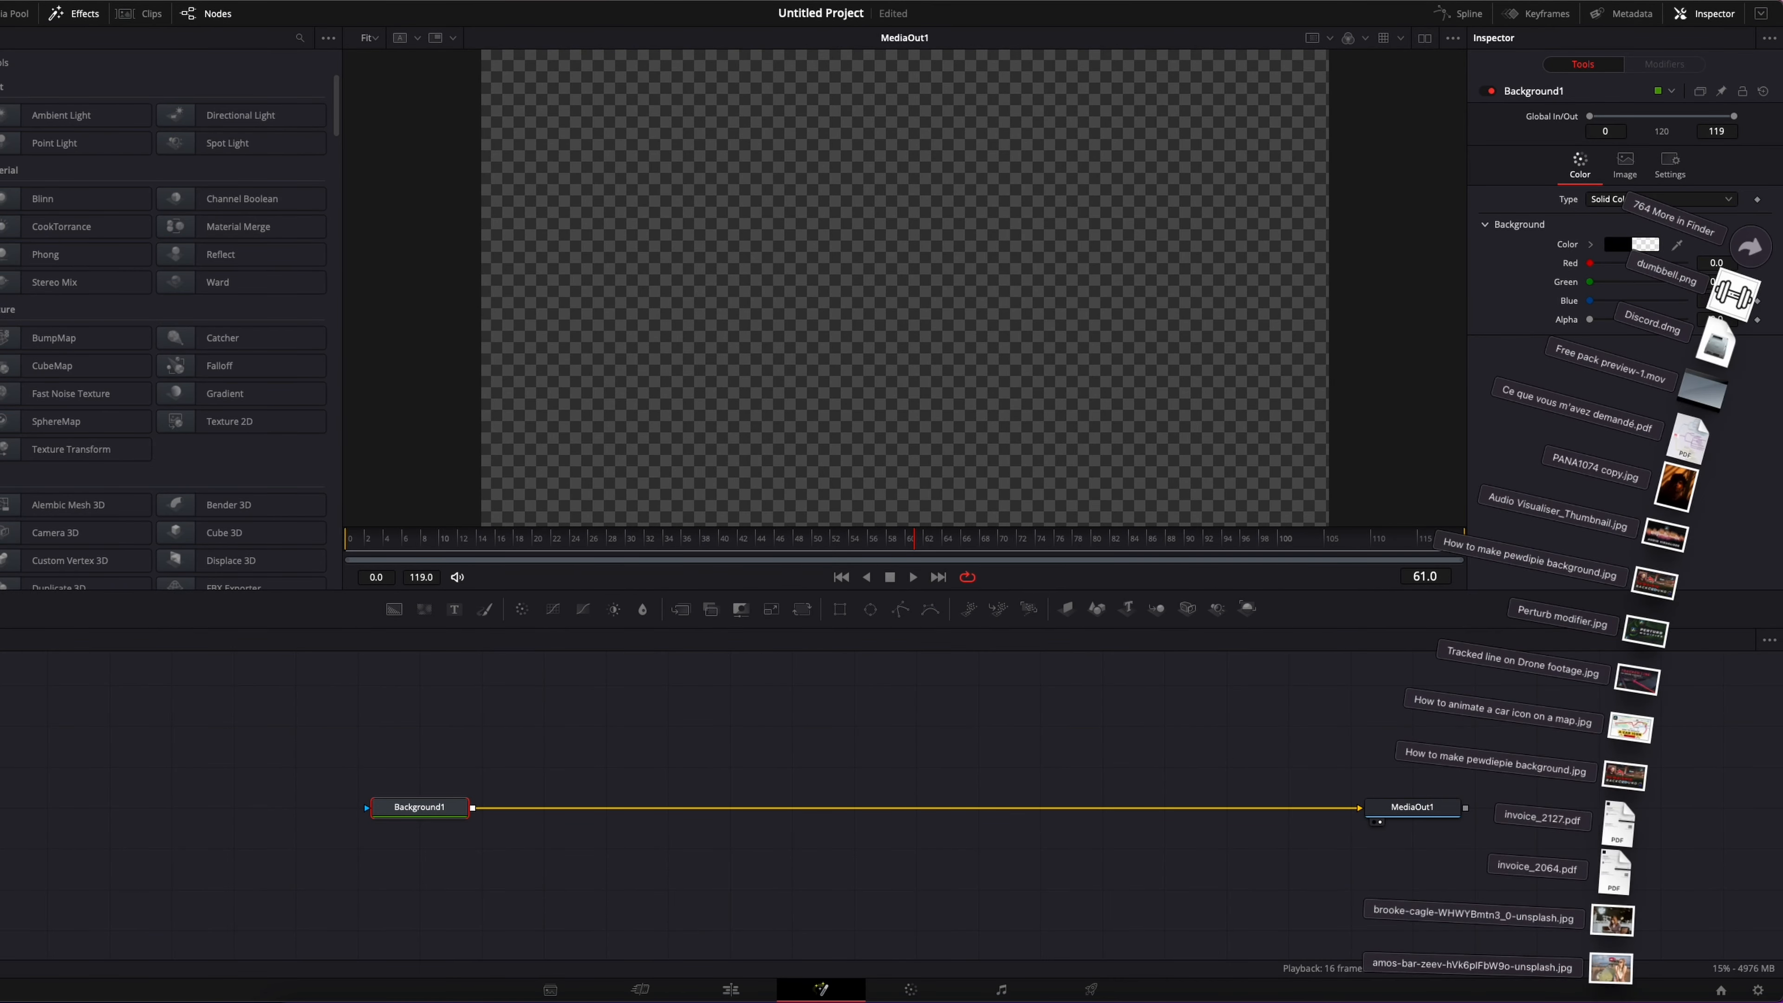
{"action": "left_click_drag", "start_coordinate": [1606, 972], "coordinate": [238, 906]}
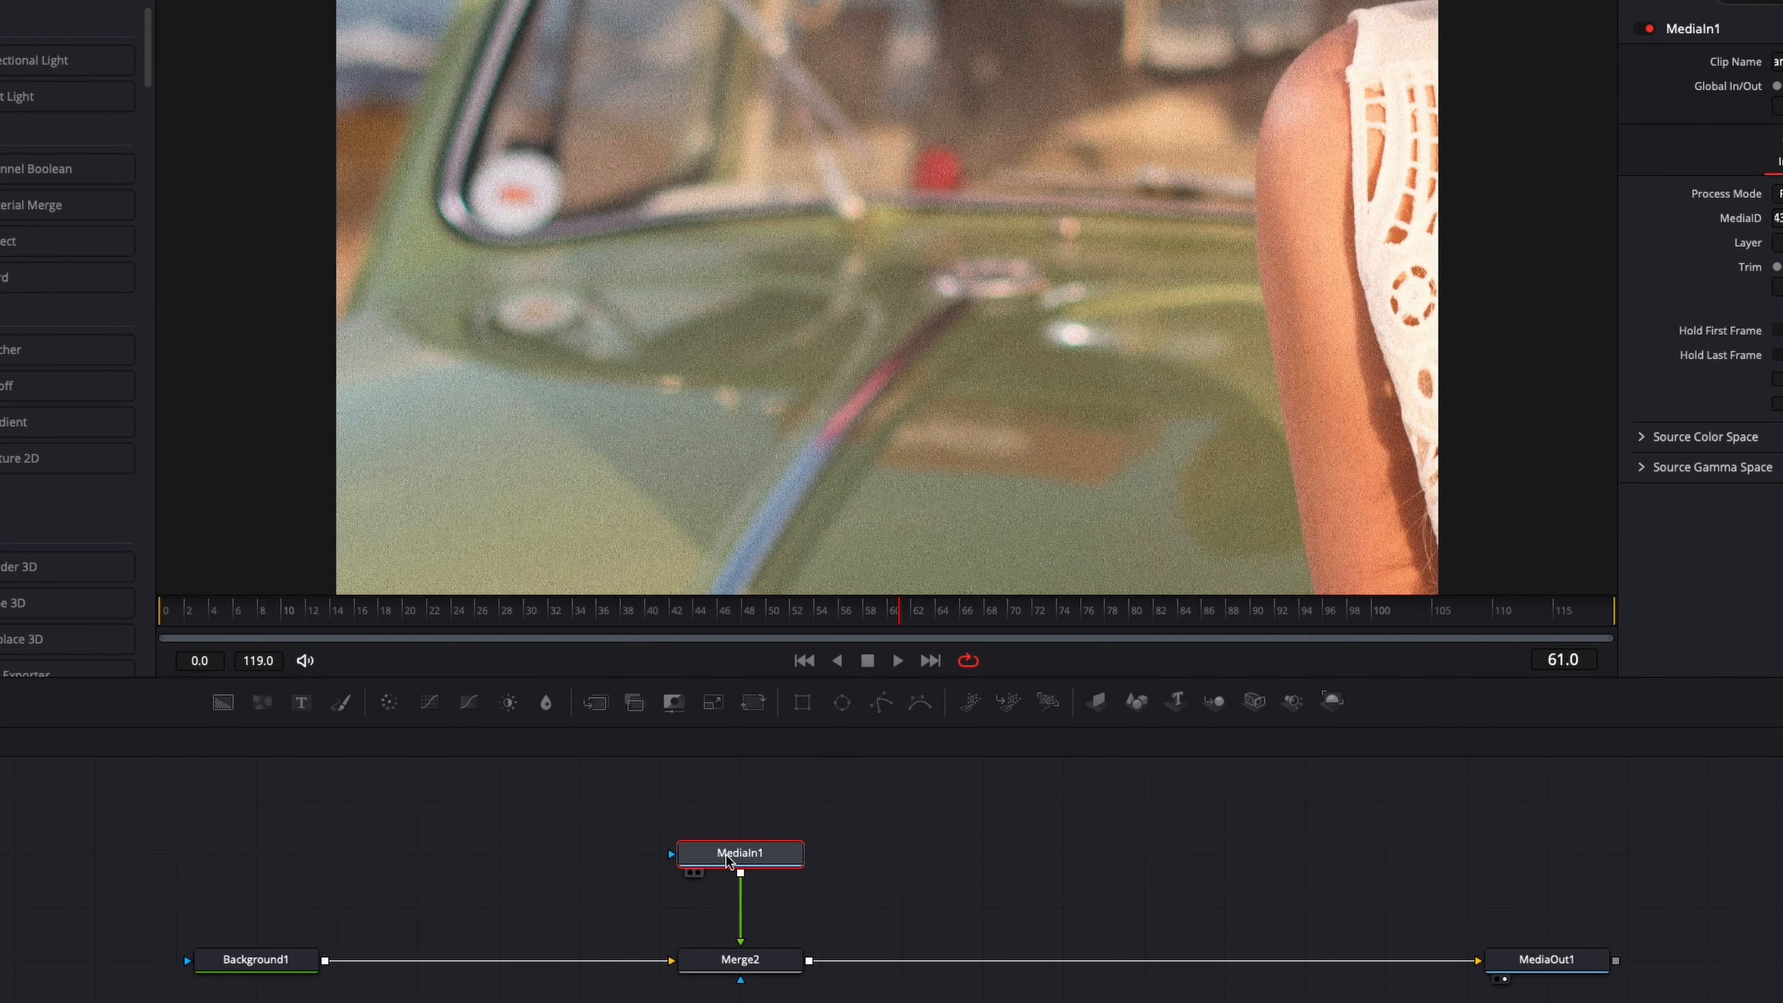
Add a Transform node between MediaIn1 and Merge2
{"action": "mouse_move", "coordinate": [730, 863]}
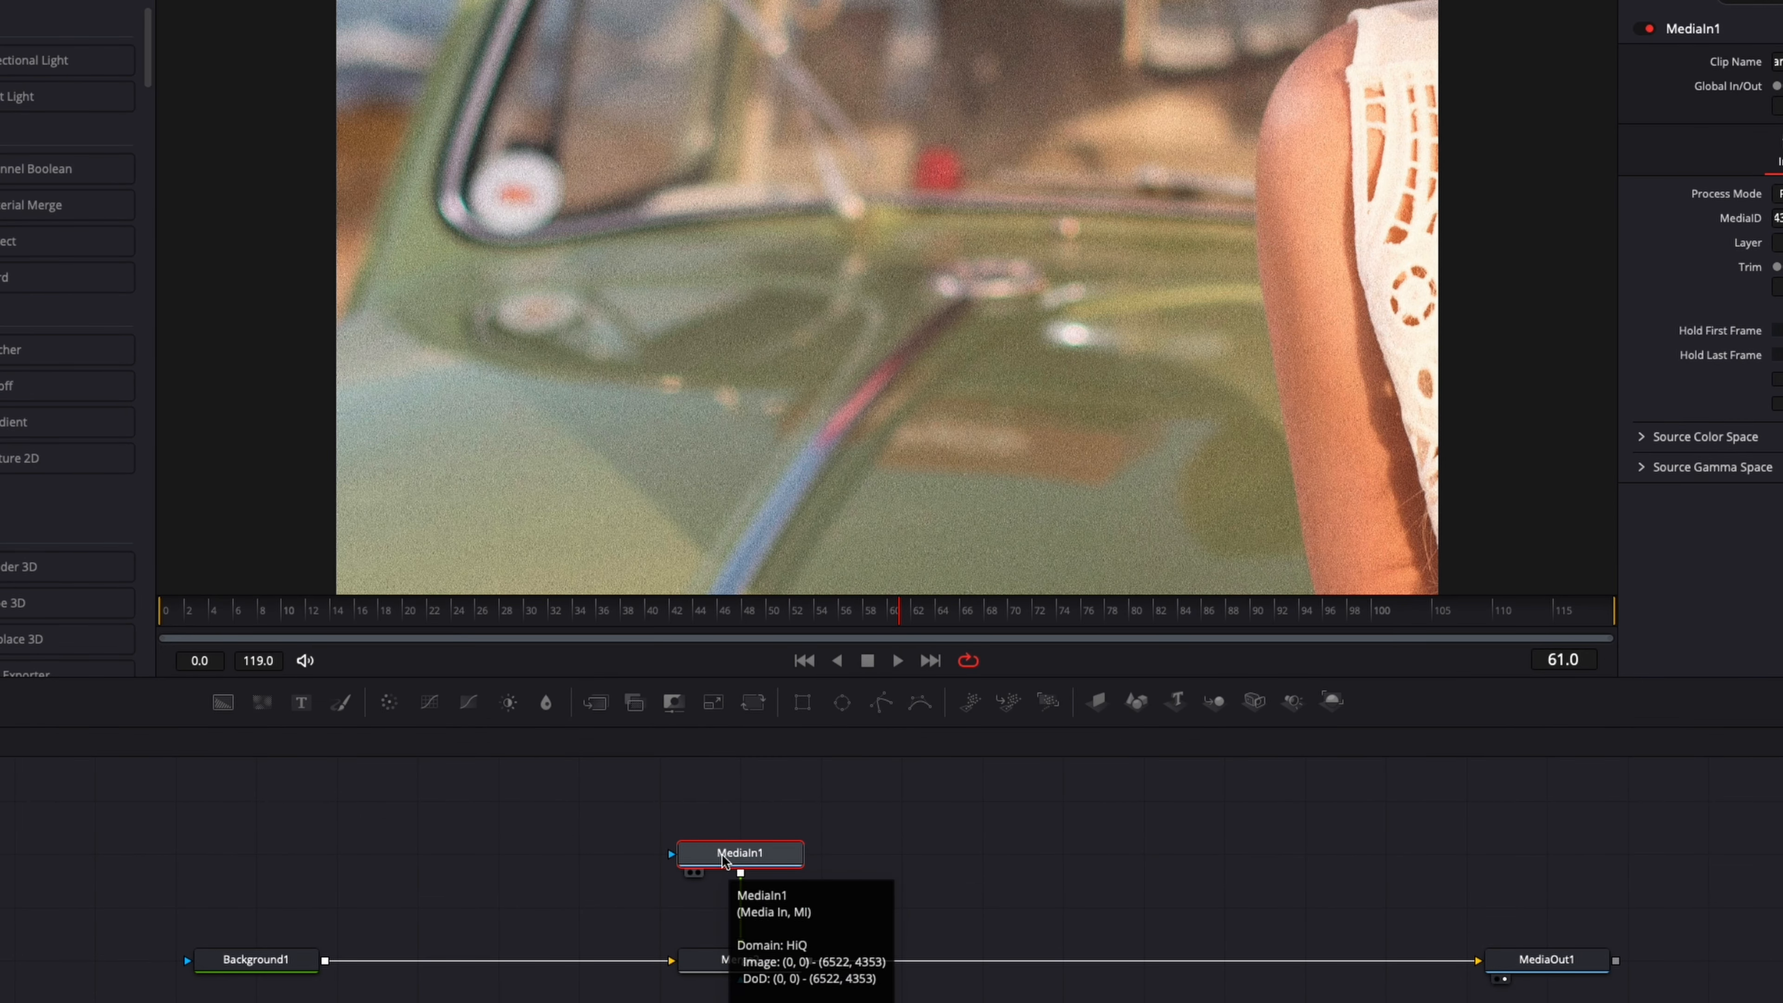
{"action": "key", "text": "shift+space"}
{"action": "type", "text": "tran"}
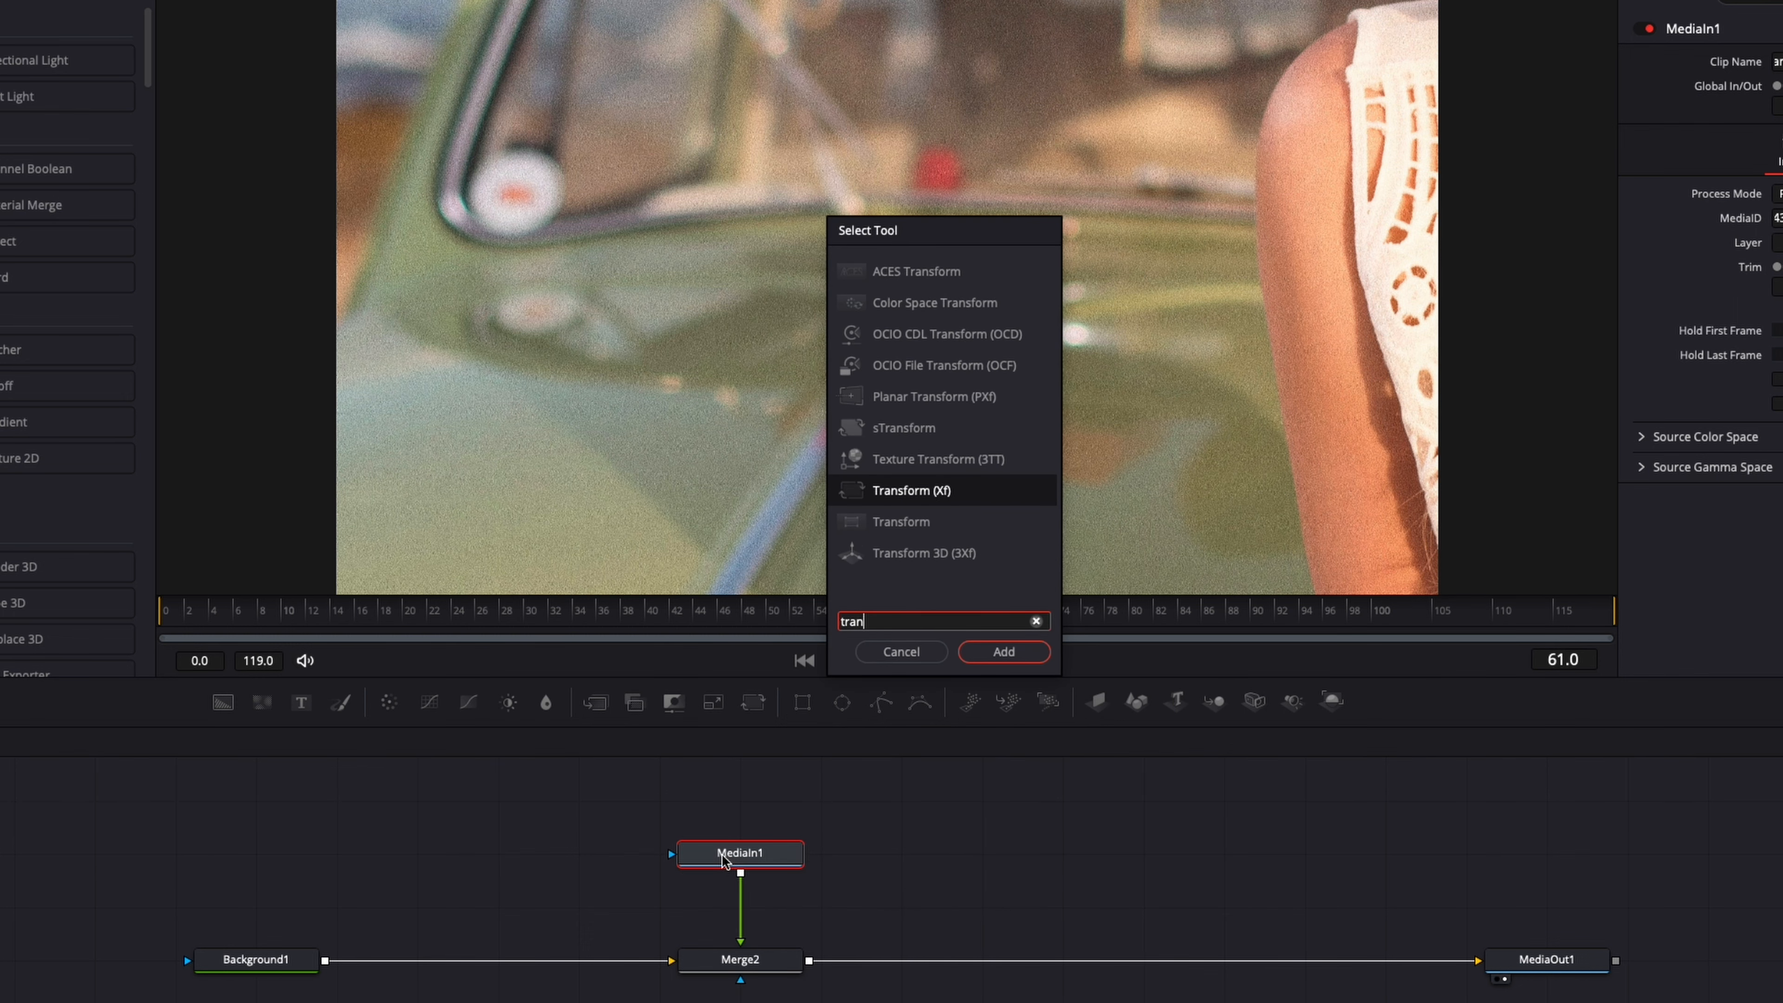
{"action": "key", "text": "Return"}
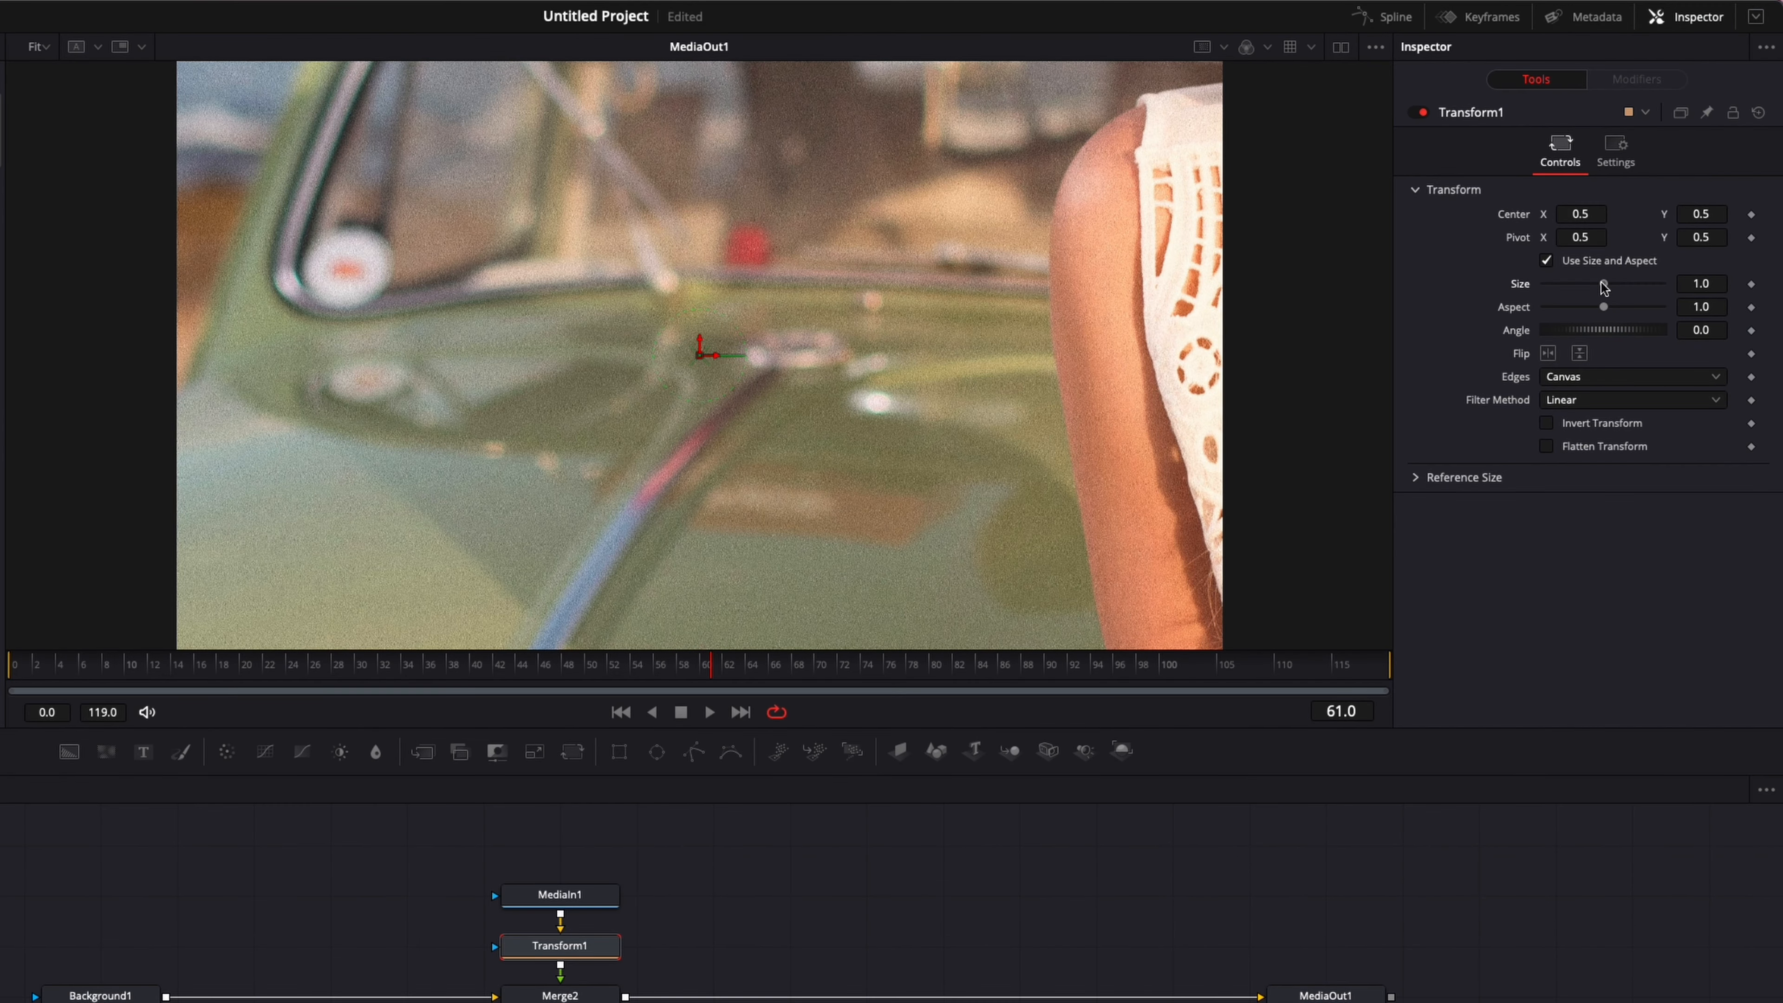
Reduce Transform1's size to 0.27 and set its edges to Mirror so the photo fills the frame
{"action": "left_click_drag", "start_coordinate": [1604, 288], "coordinate": [1565, 292]}
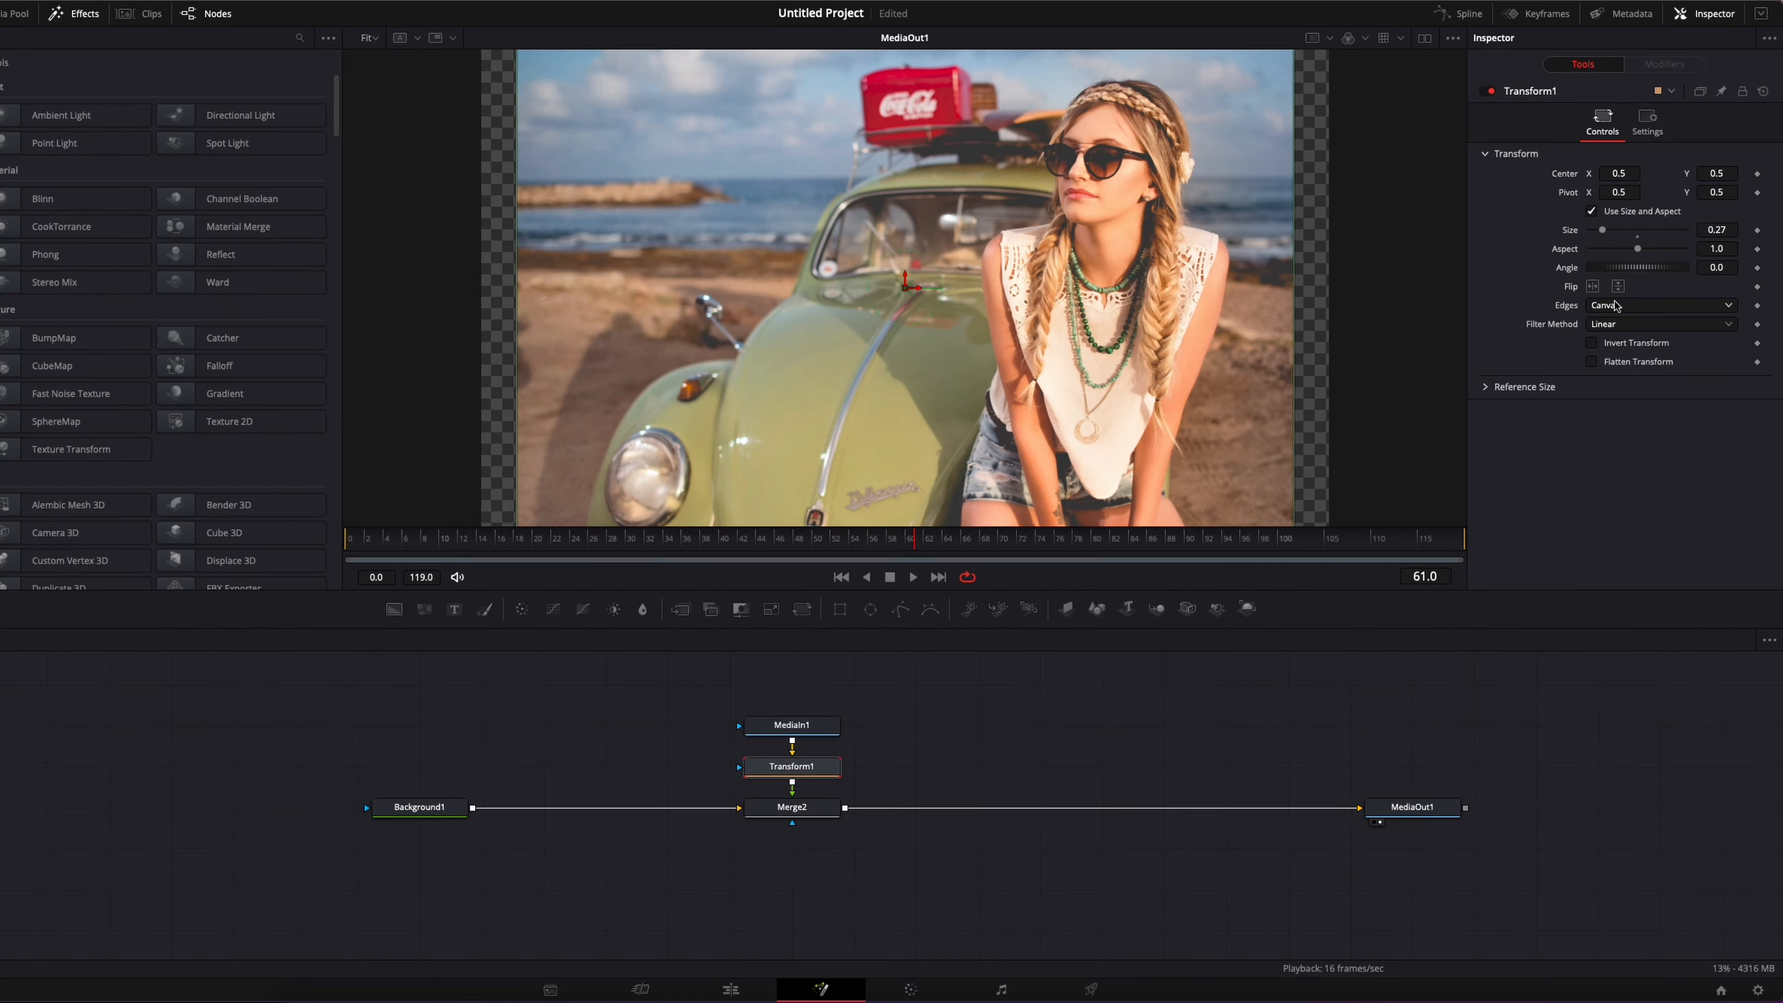
{"action": "left_click", "coordinate": [1614, 305]}
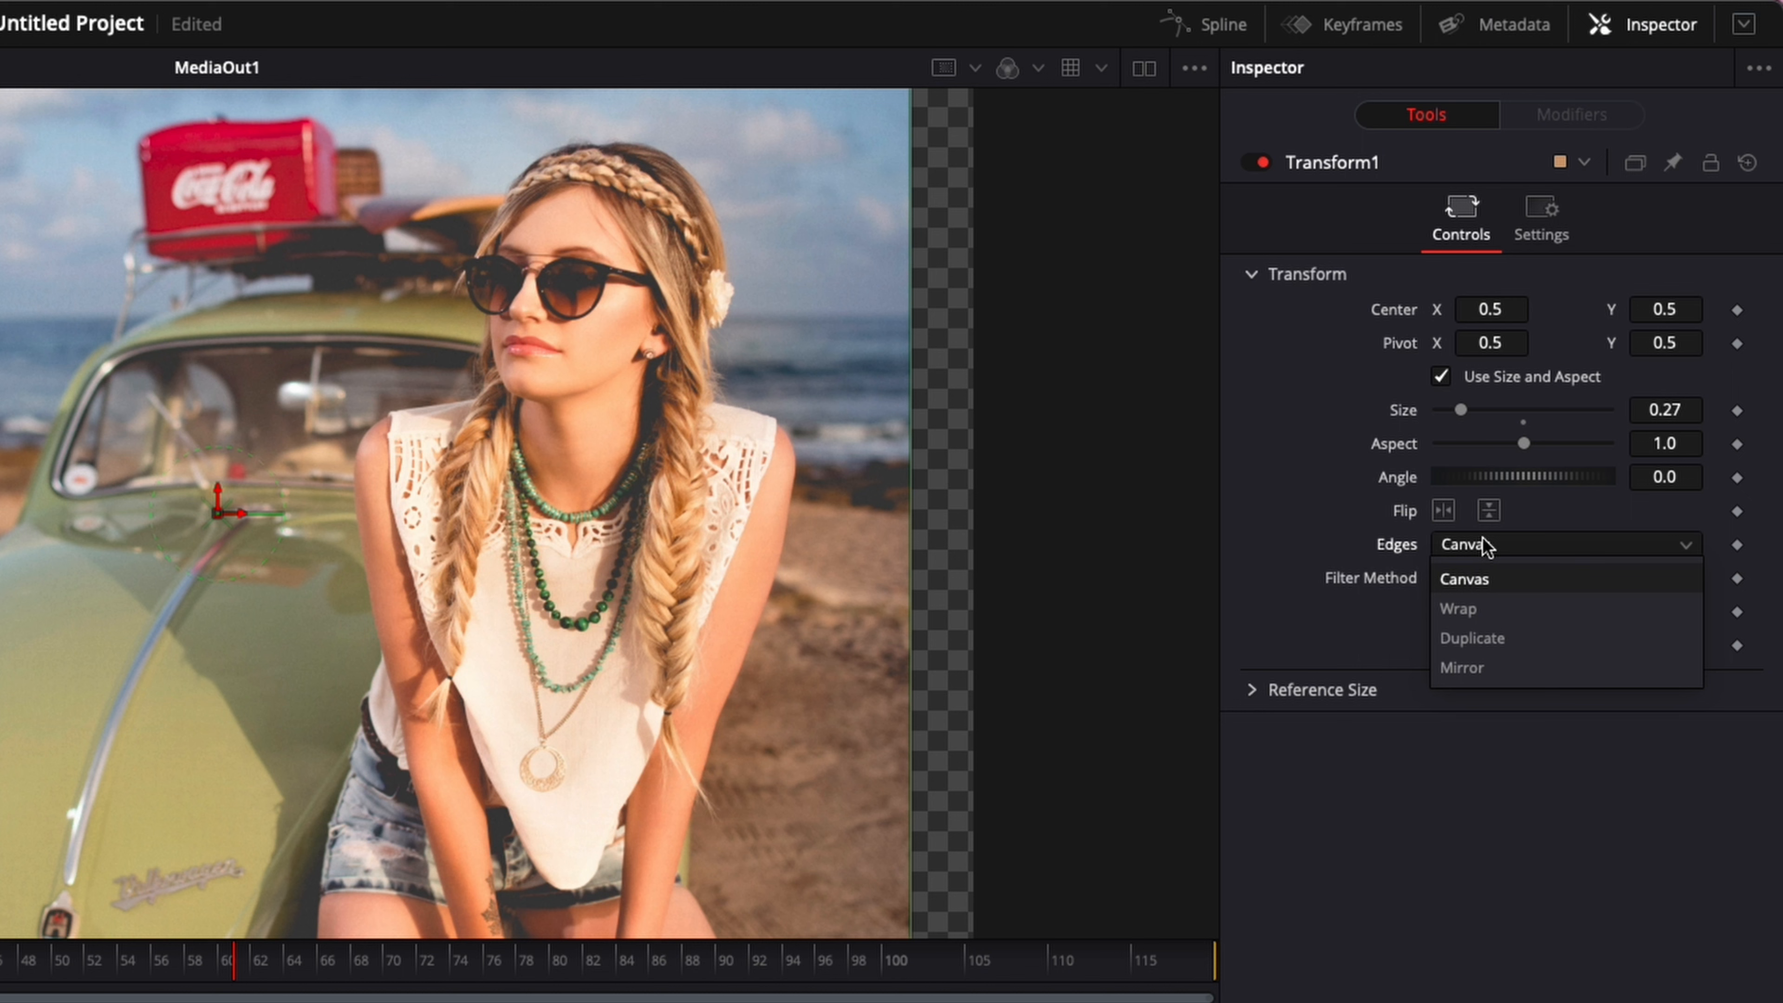
{"action": "left_click", "coordinate": [1464, 668]}
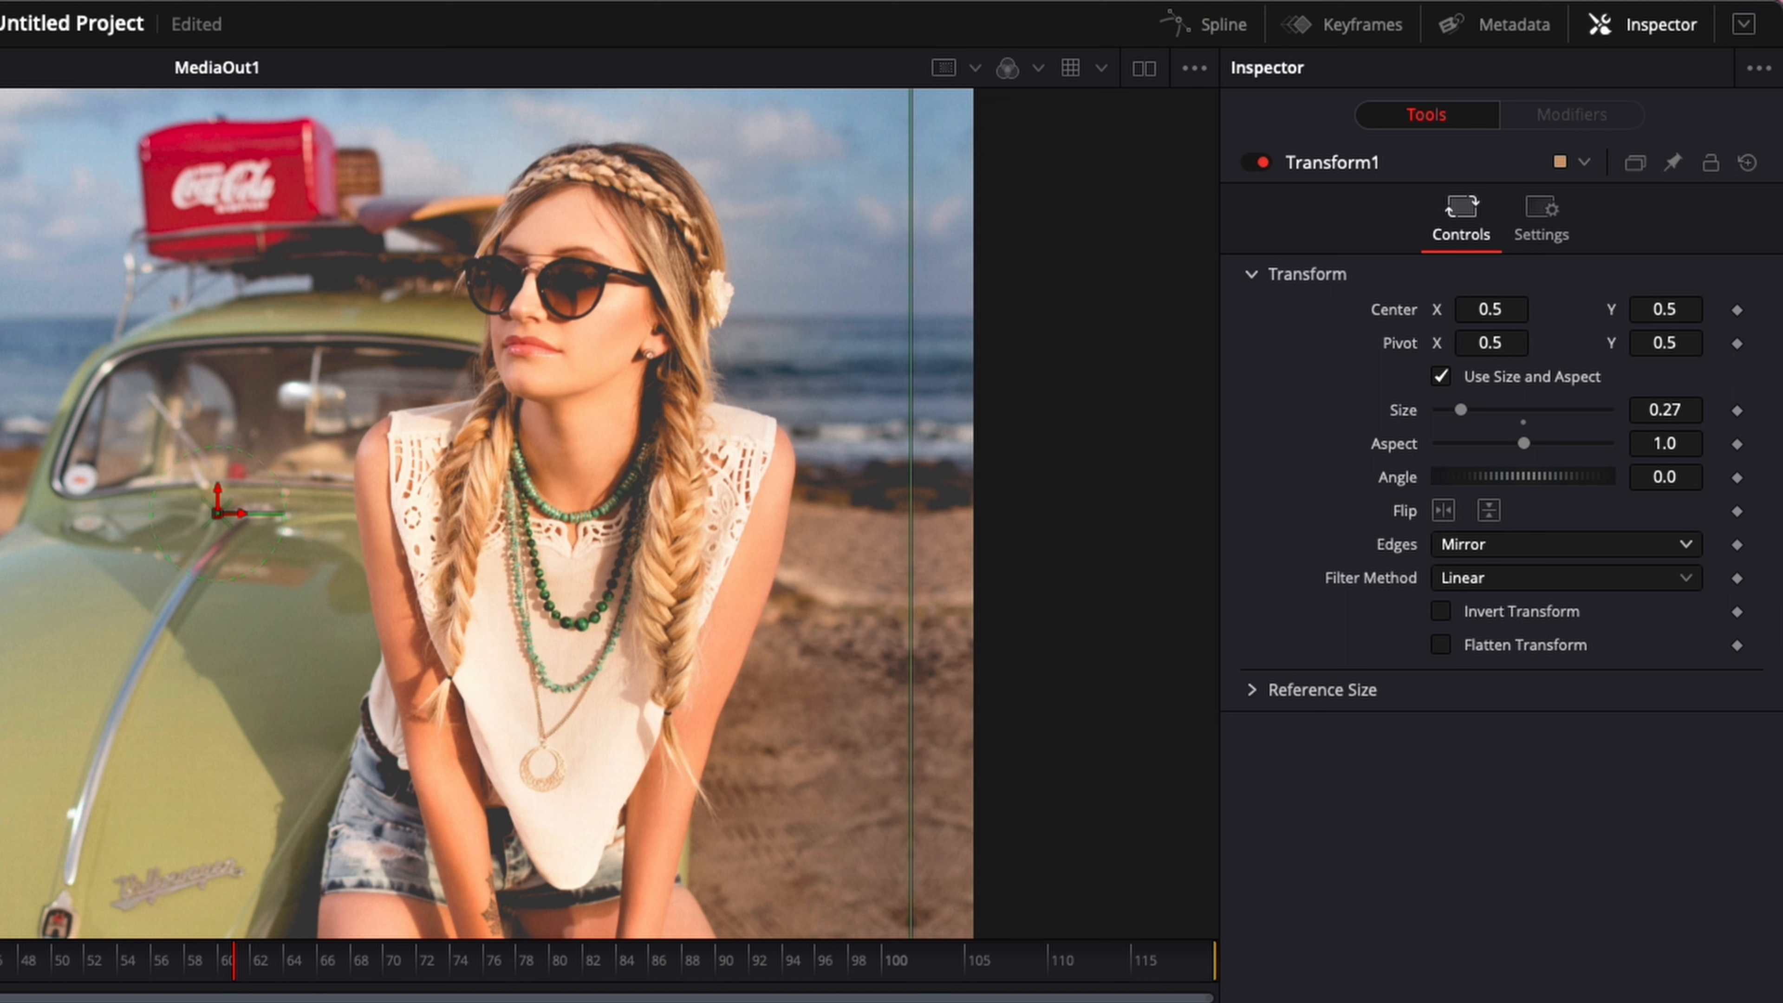
Copy the MediaIn1 and Transform1 nodes and paste the duplicates between Merge2 and MediaOut1
{"action": "key", "text": "super+k"}
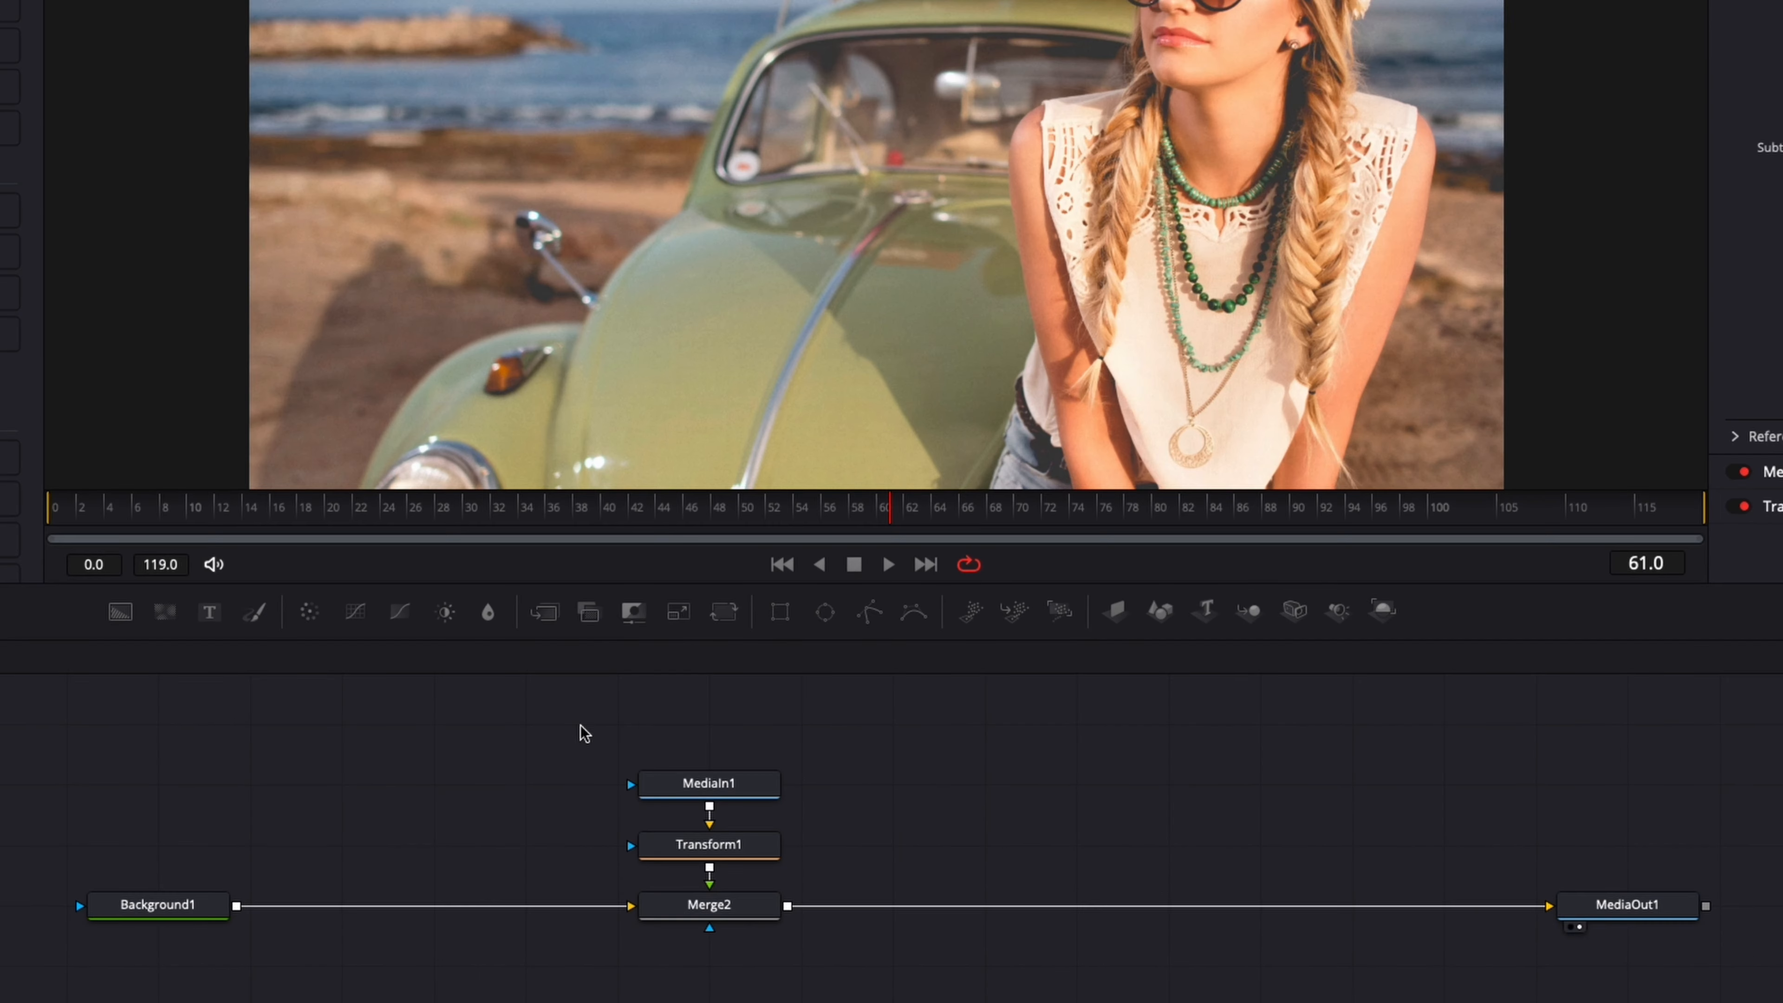
{"action": "left_click_drag", "start_coordinate": [705, 686], "coordinate": [872, 776]}
{"action": "left_click_drag", "start_coordinate": [829, 858], "coordinate": [829, 858]}
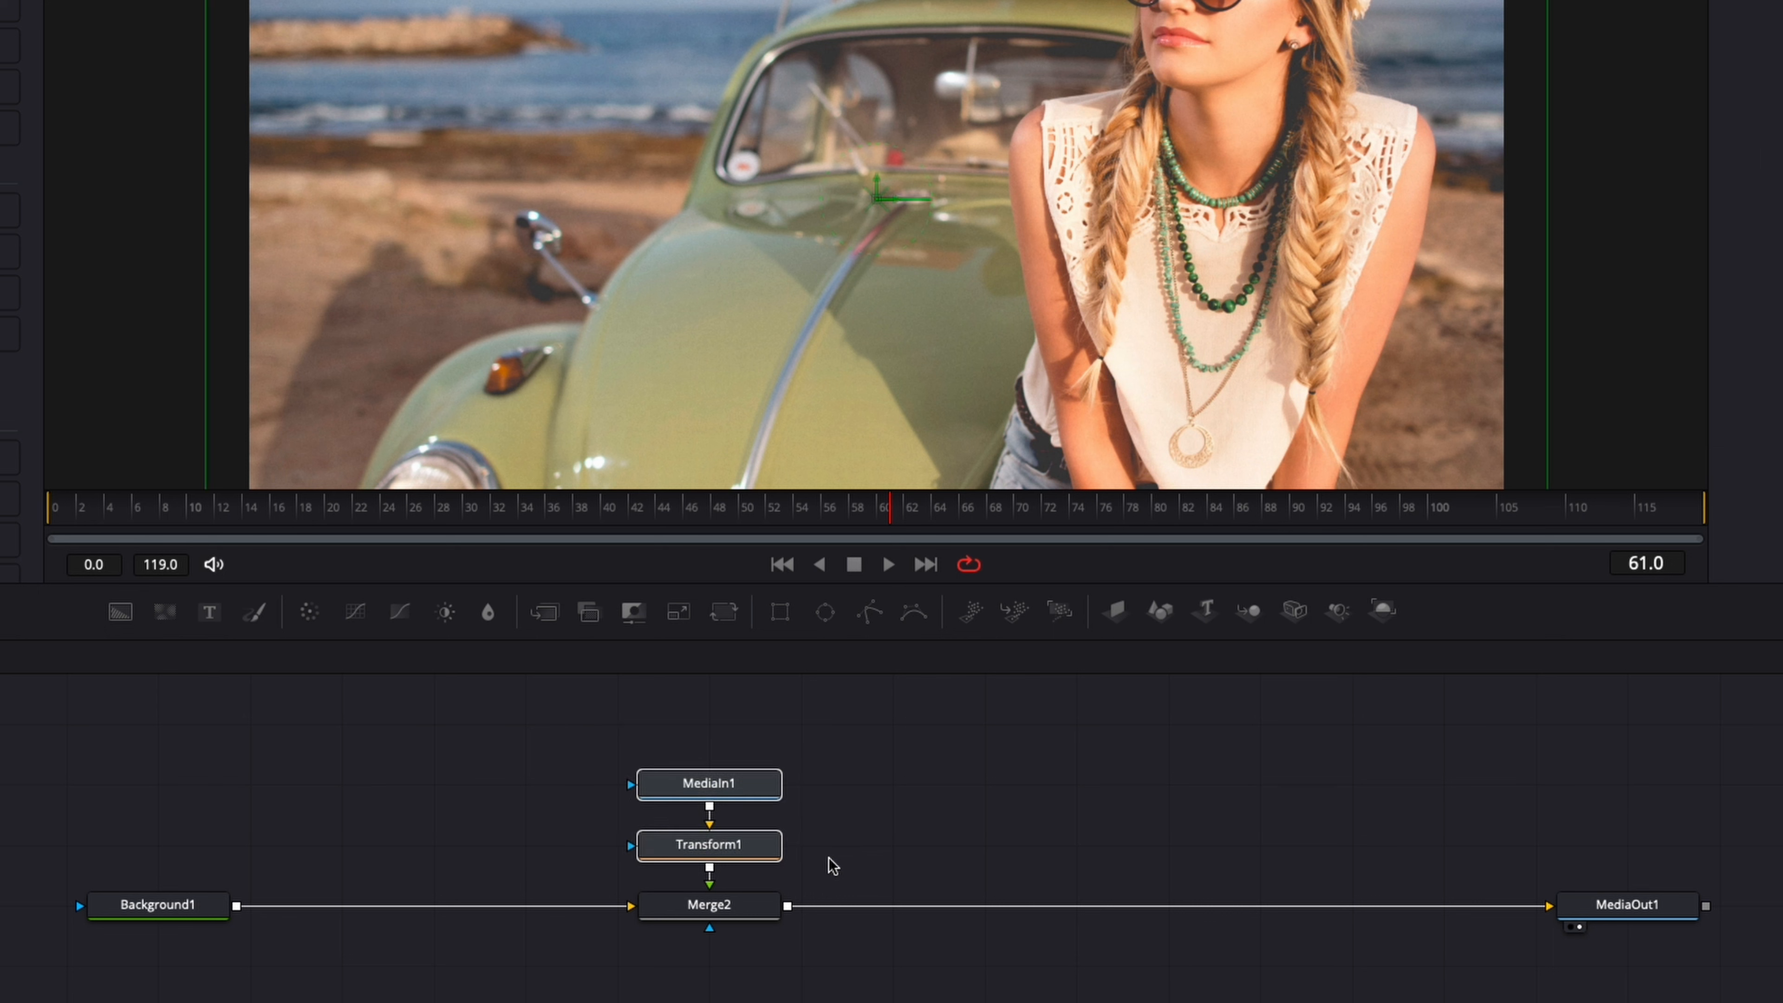
{"action": "left_click", "coordinate": [1027, 827]}
{"action": "key", "text": "ctrl+v"}
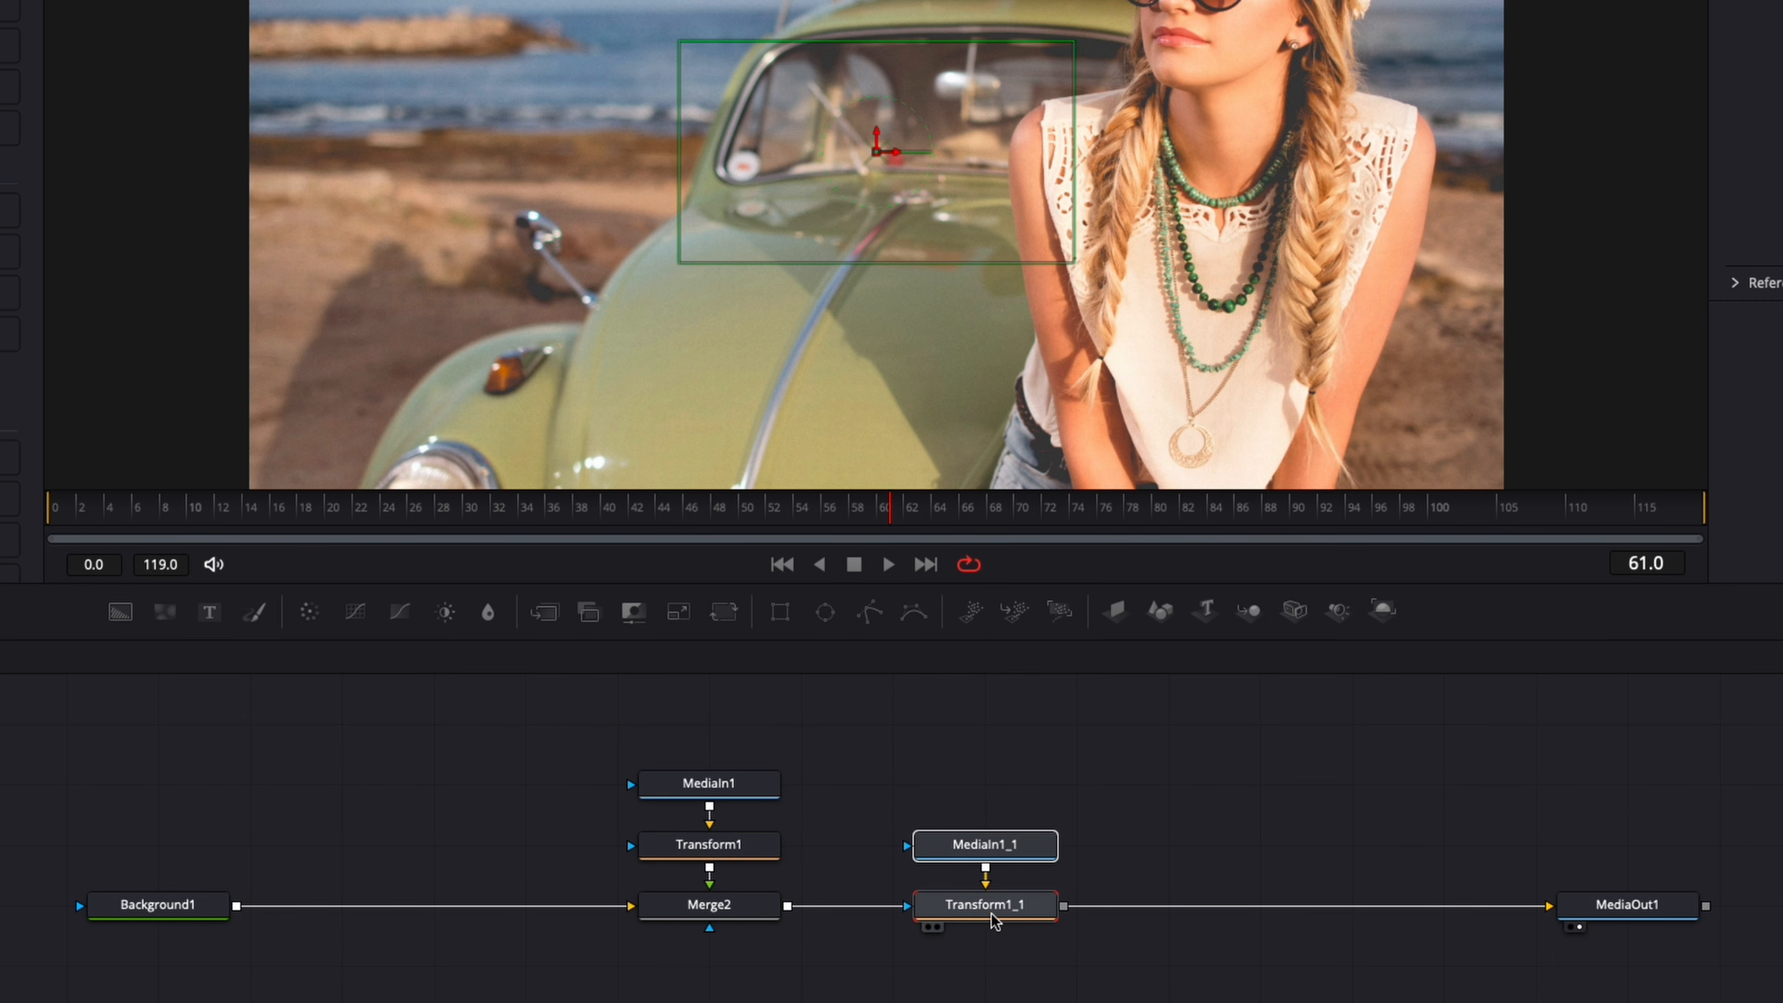
Move the duplicated MediaIn1_1 and Transform1_1 above the main chain and merge Transform1_1's output over Merge2
{"action": "left_click_drag", "start_coordinate": [998, 843], "coordinate": [997, 782]}
{"action": "left_click", "coordinate": [1085, 837]}
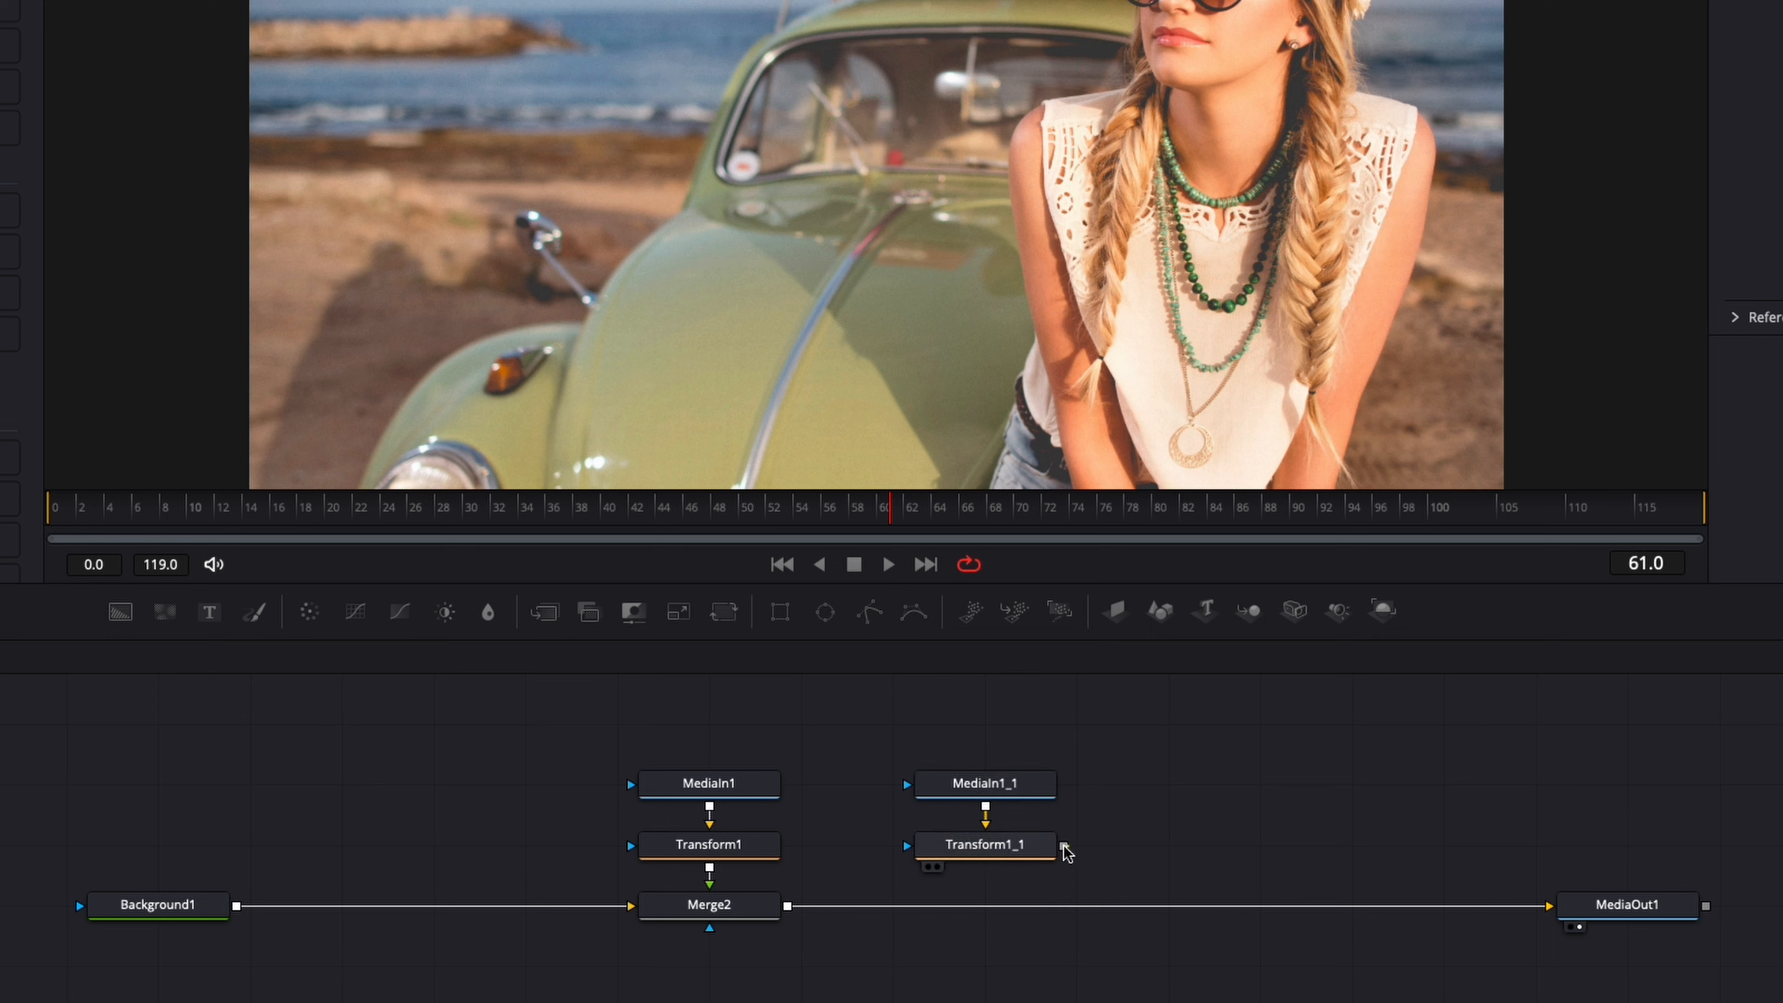
{"action": "left_click_drag", "start_coordinate": [1065, 847], "coordinate": [788, 913]}
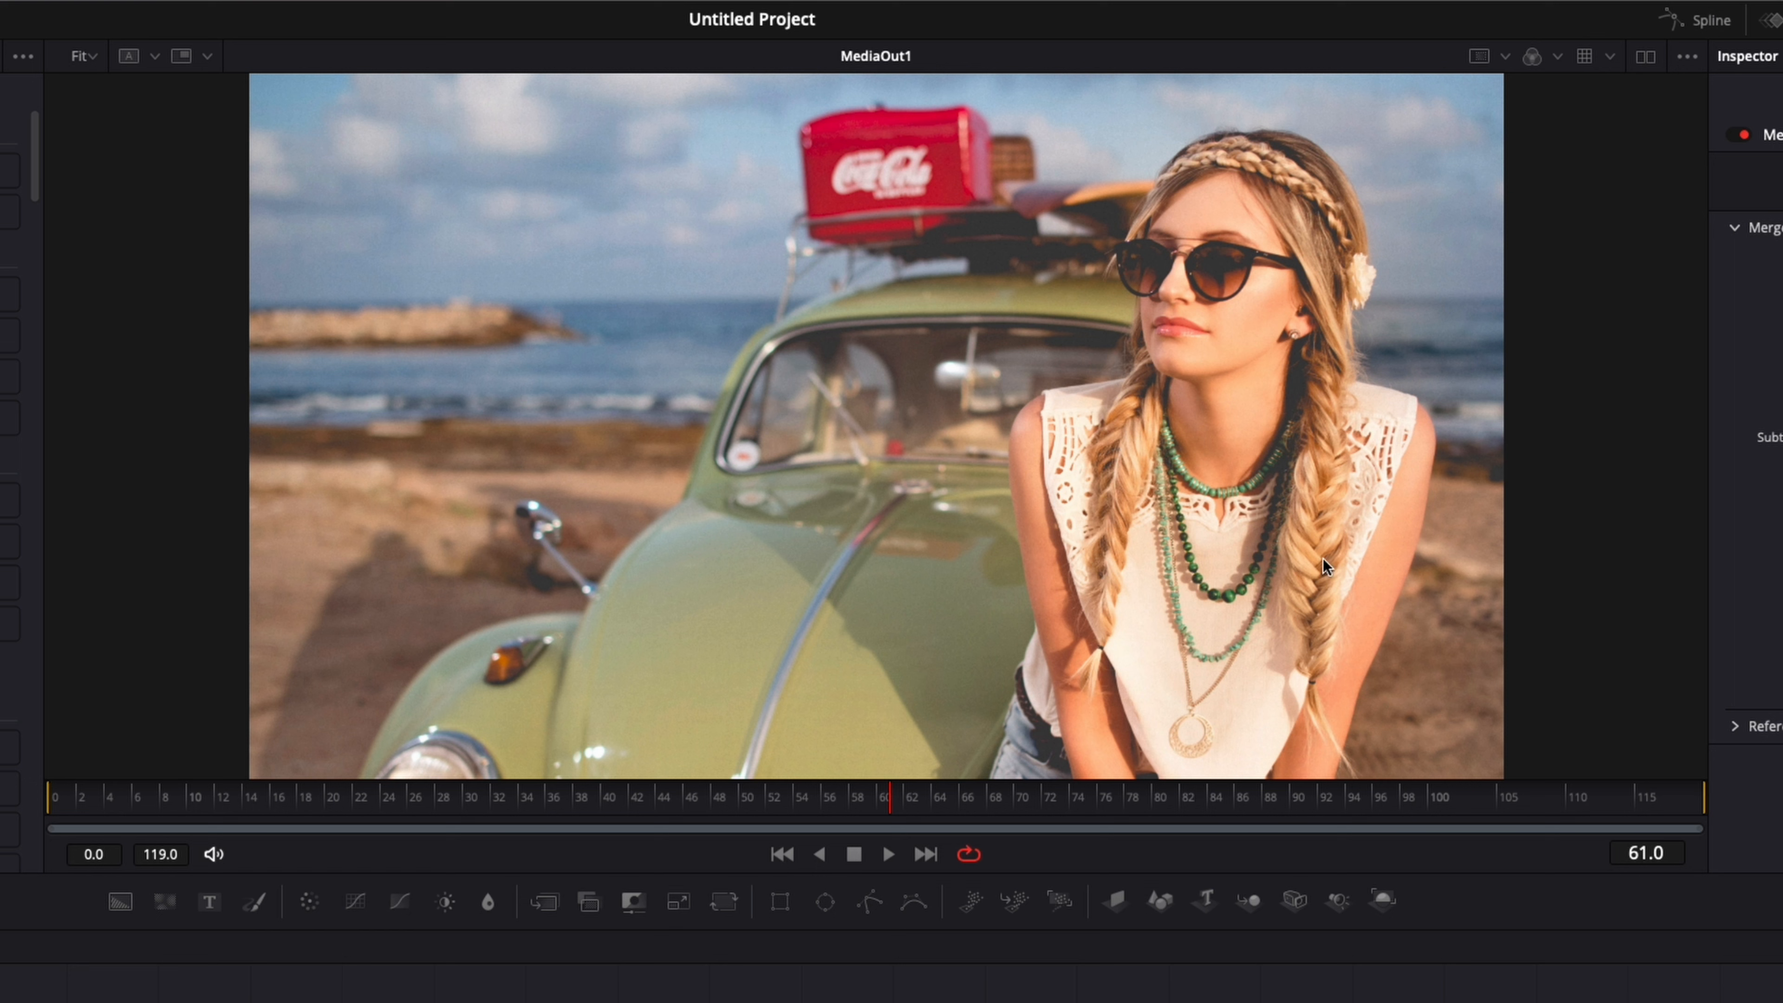
Add a Polygon mask node above MediaIn1_1, connected to its mask input
{"action": "left_click", "coordinate": [871, 900]}
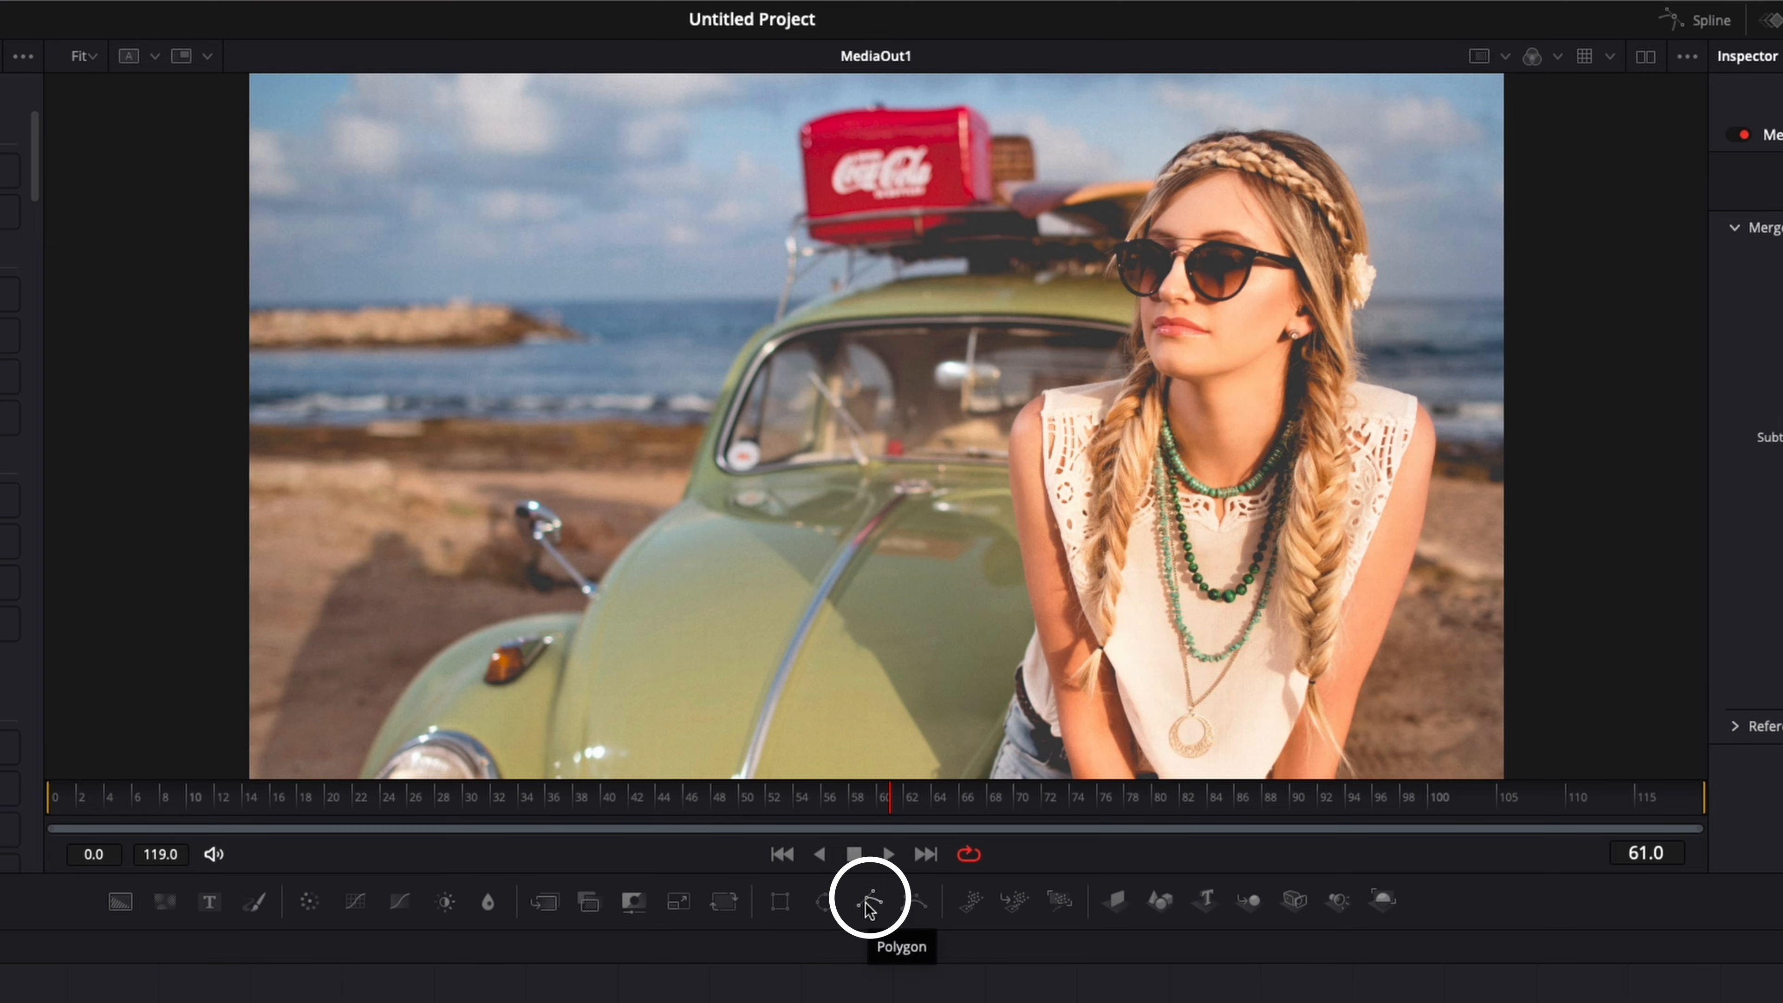
{"action": "left_click_drag", "start_coordinate": [871, 900], "coordinate": [964, 1002]}
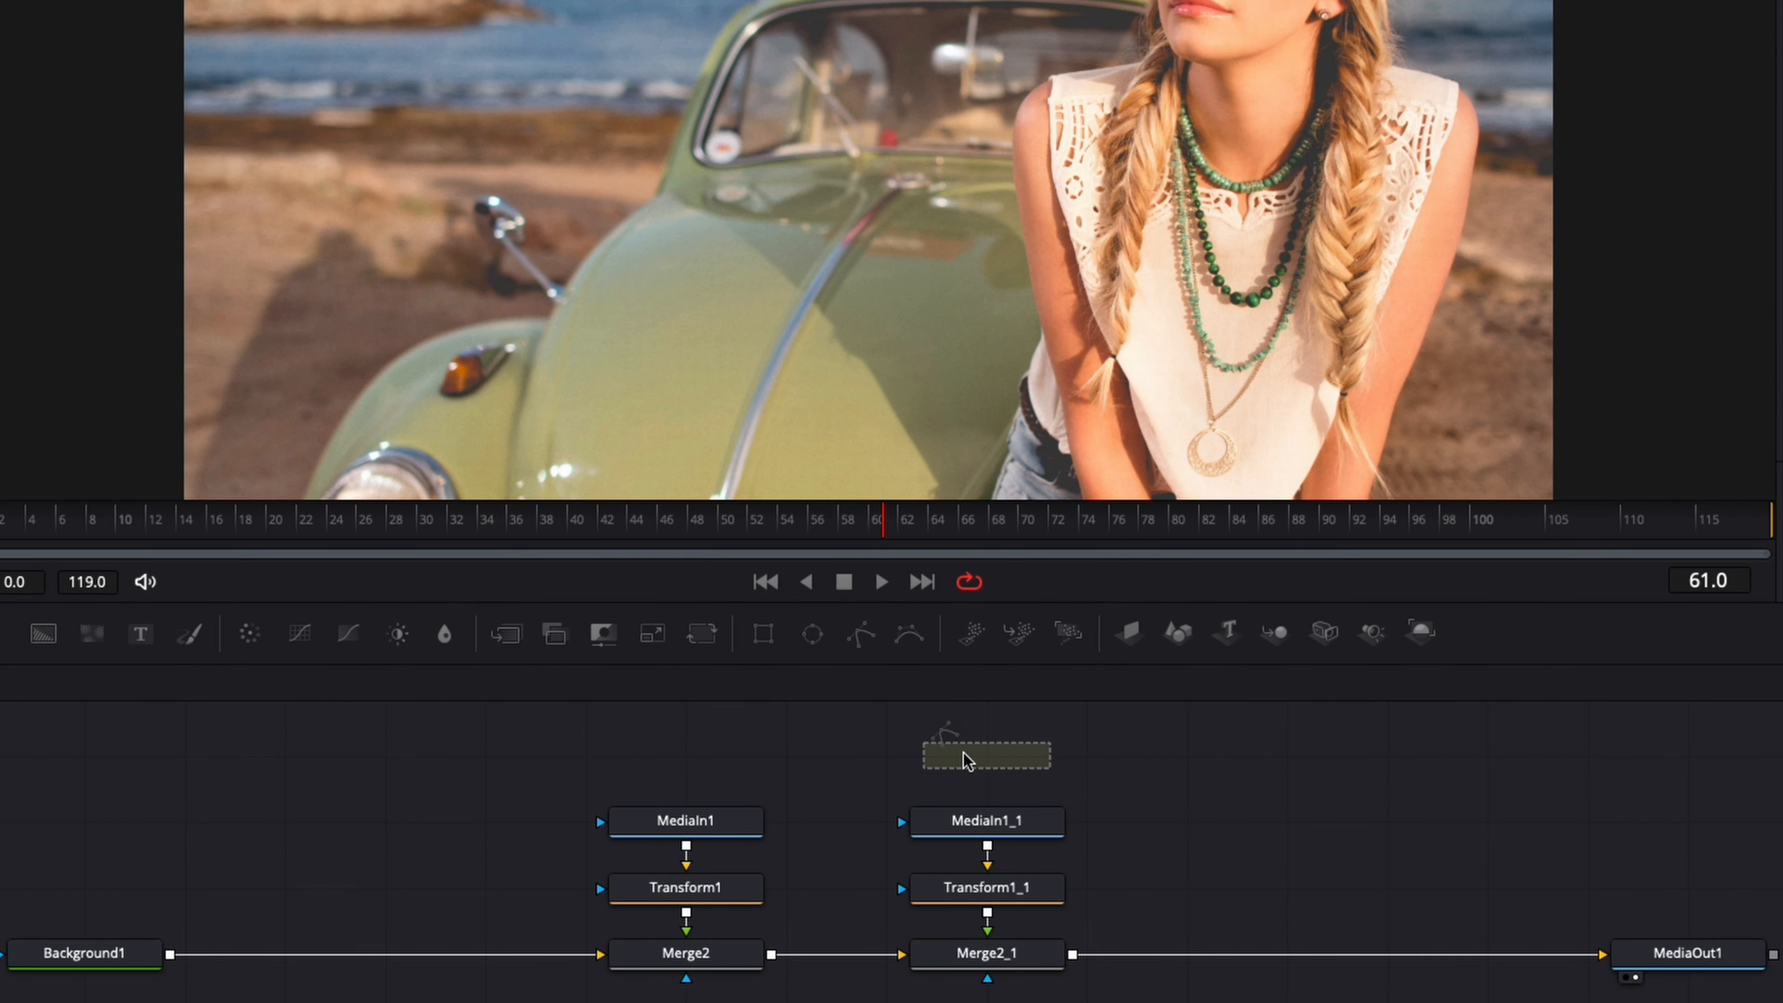
{"action": "left_click_drag", "start_coordinate": [965, 761], "coordinate": [996, 838]}
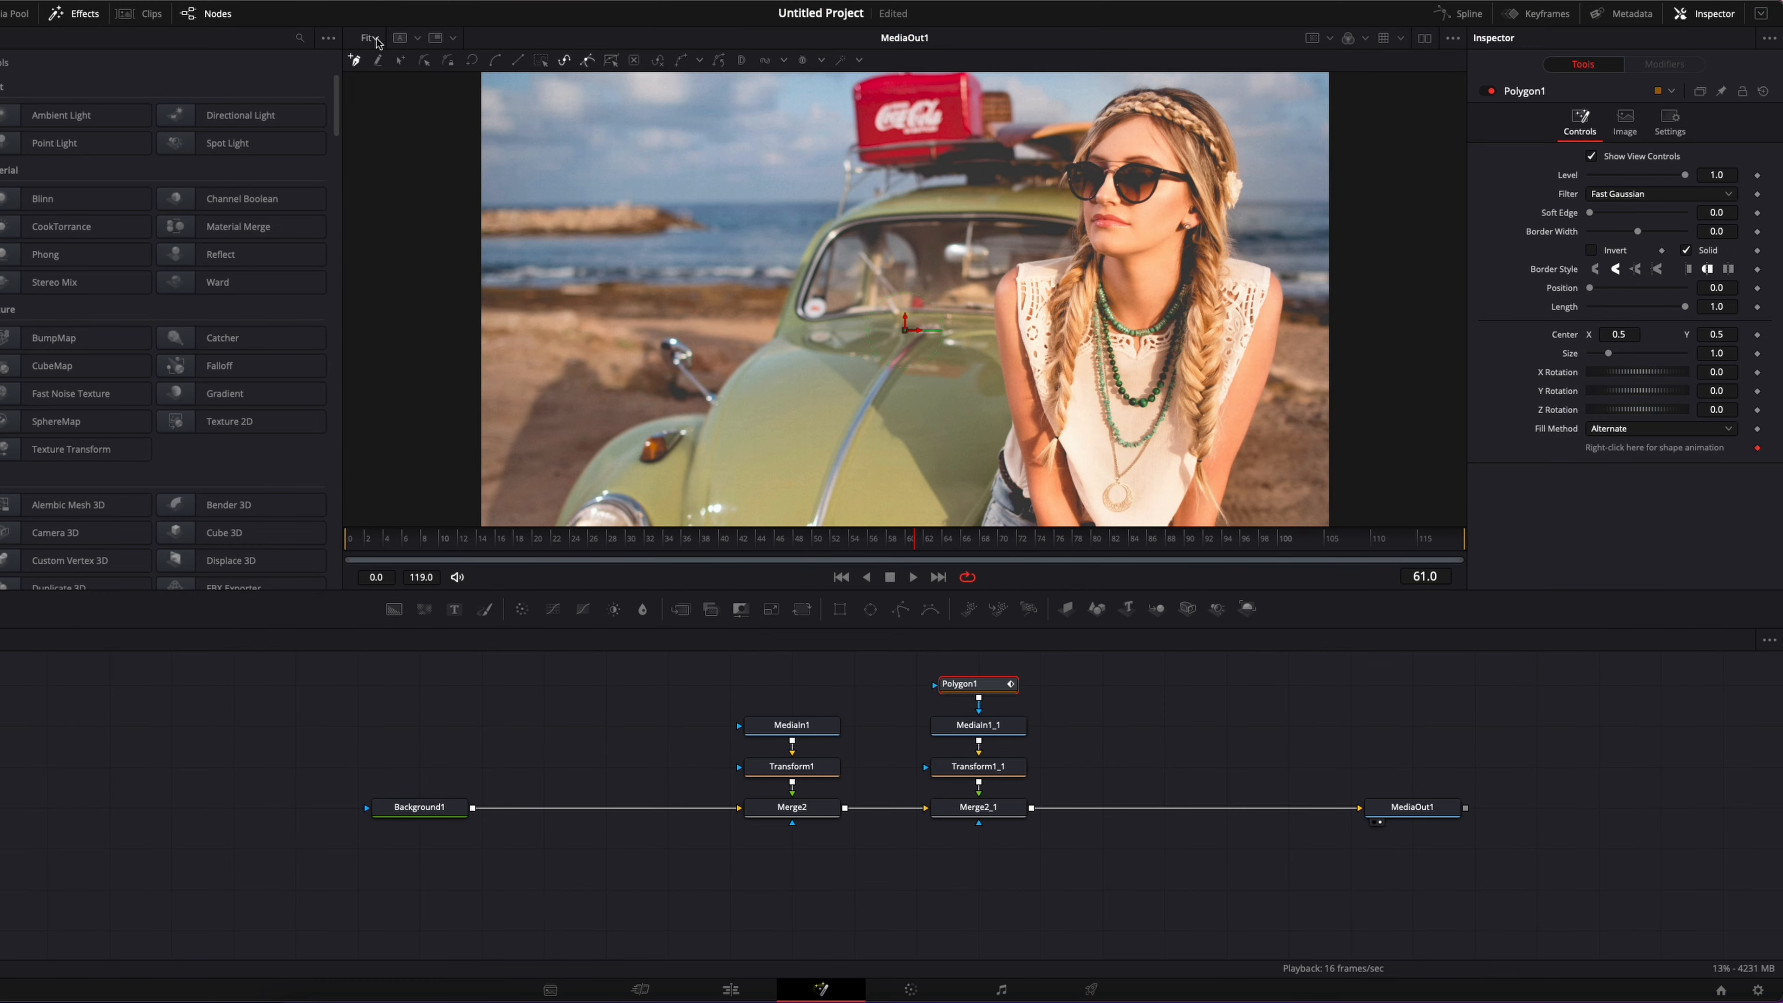
Trace a closed polygon mask around the woman at 200% zoom, extending below the photo's lower edge, and fit the view again
{"action": "left_click", "coordinate": [377, 42]}
{"action": "left_click", "coordinate": [385, 130]}
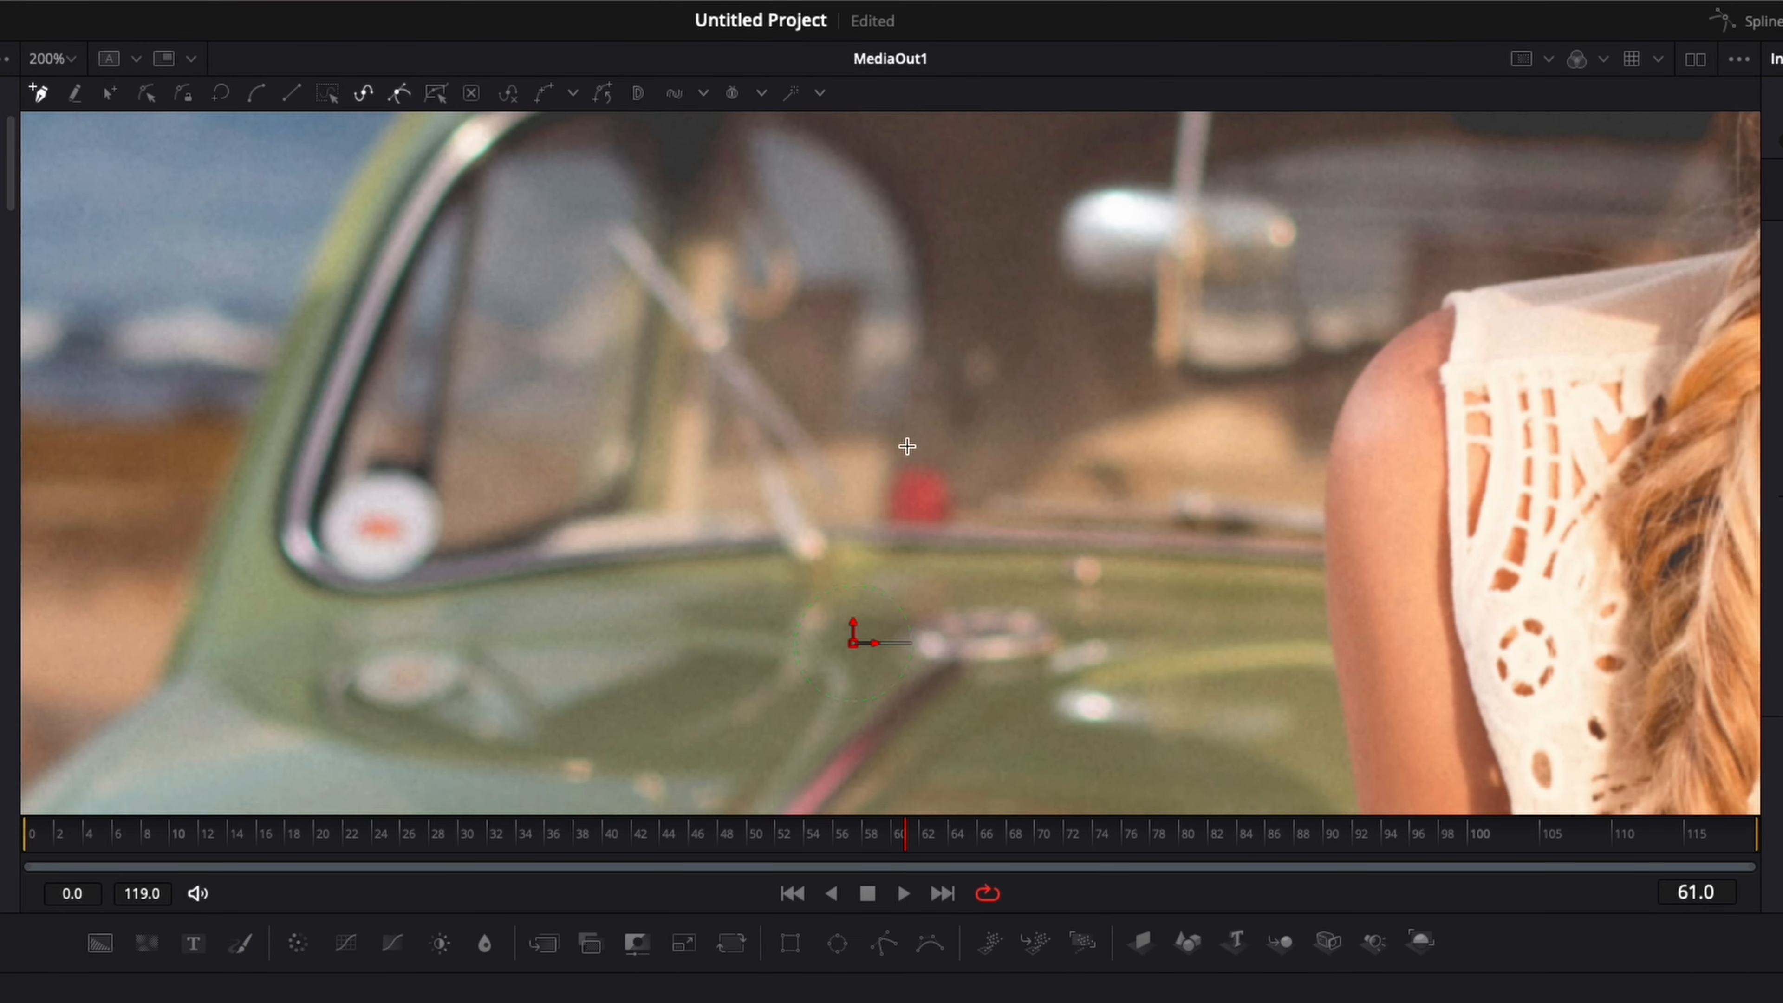
{"action": "scroll", "coordinate": [907, 446], "scroll_direction": "down", "scroll_amount": 15}
{"action": "scroll", "coordinate": [907, 447], "scroll_direction": "right", "scroll_amount": 4}
{"action": "scroll", "coordinate": [907, 446], "scroll_direction": "up", "scroll_amount": 5}
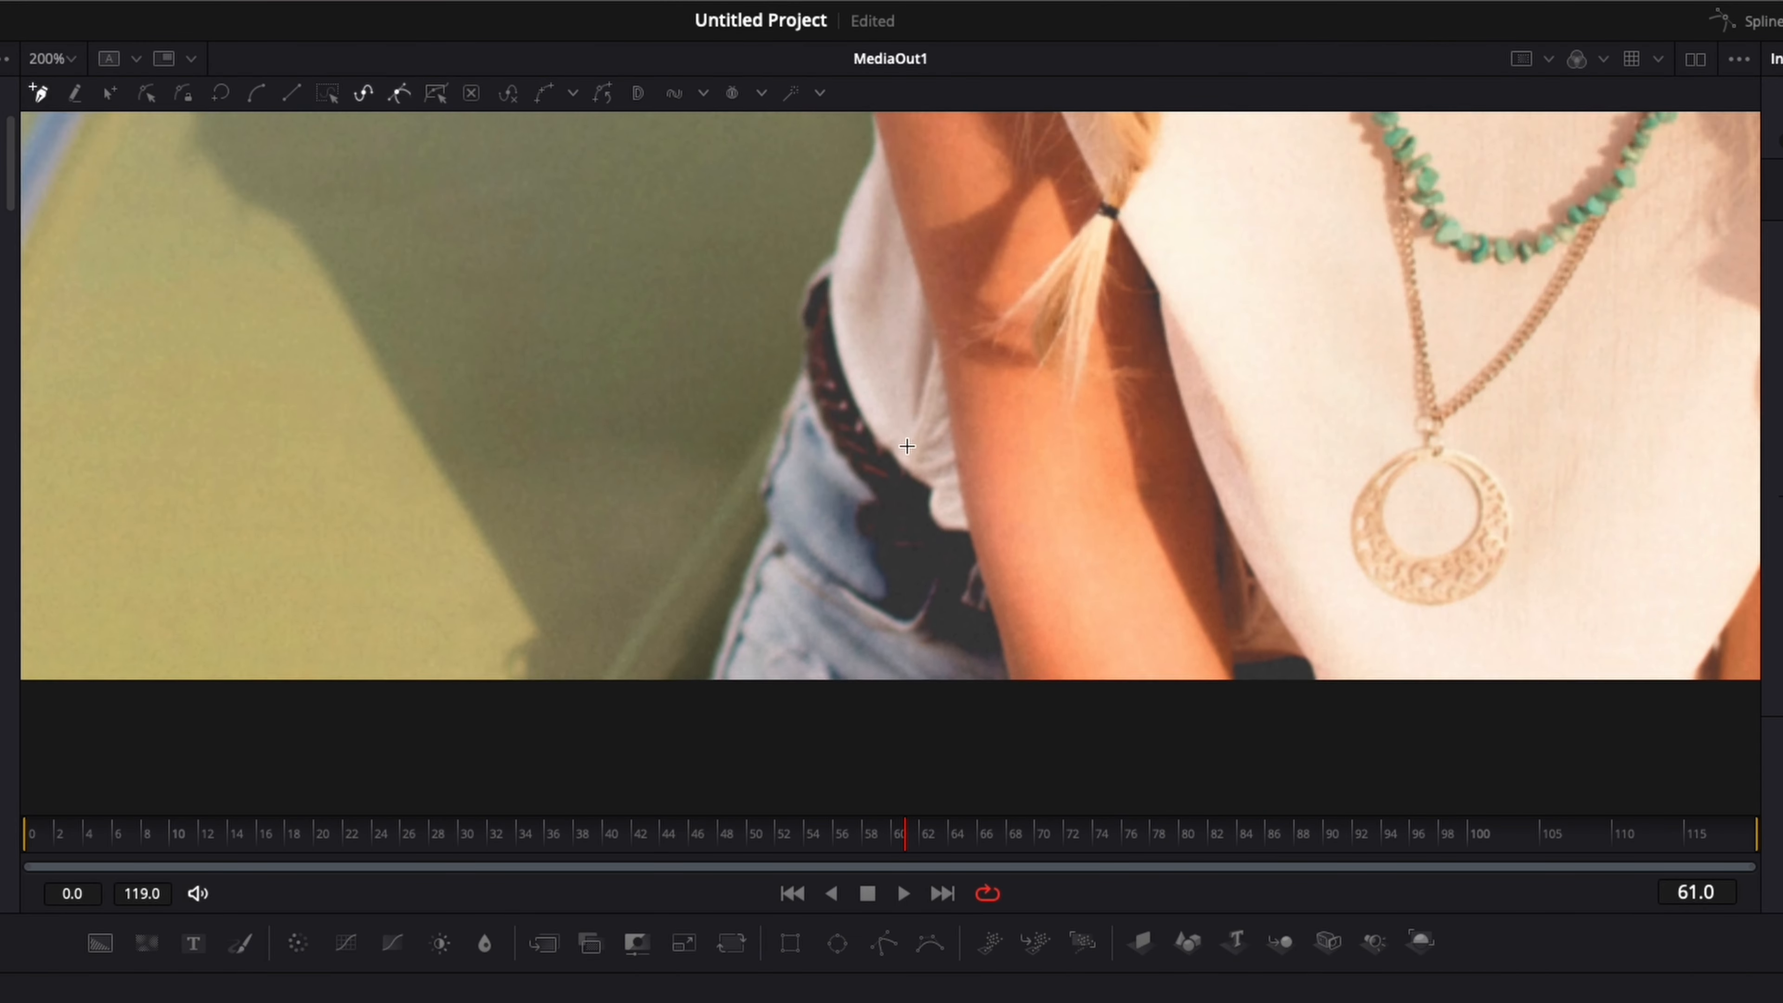
{"action": "scroll", "coordinate": [907, 446], "scroll_direction": "up", "scroll_amount": 5}
{"action": "scroll", "coordinate": [907, 446], "scroll_direction": "down", "scroll_amount": 2}
{"action": "left_click", "coordinate": [695, 802]}
{"action": "left_click", "coordinate": [723, 707]}
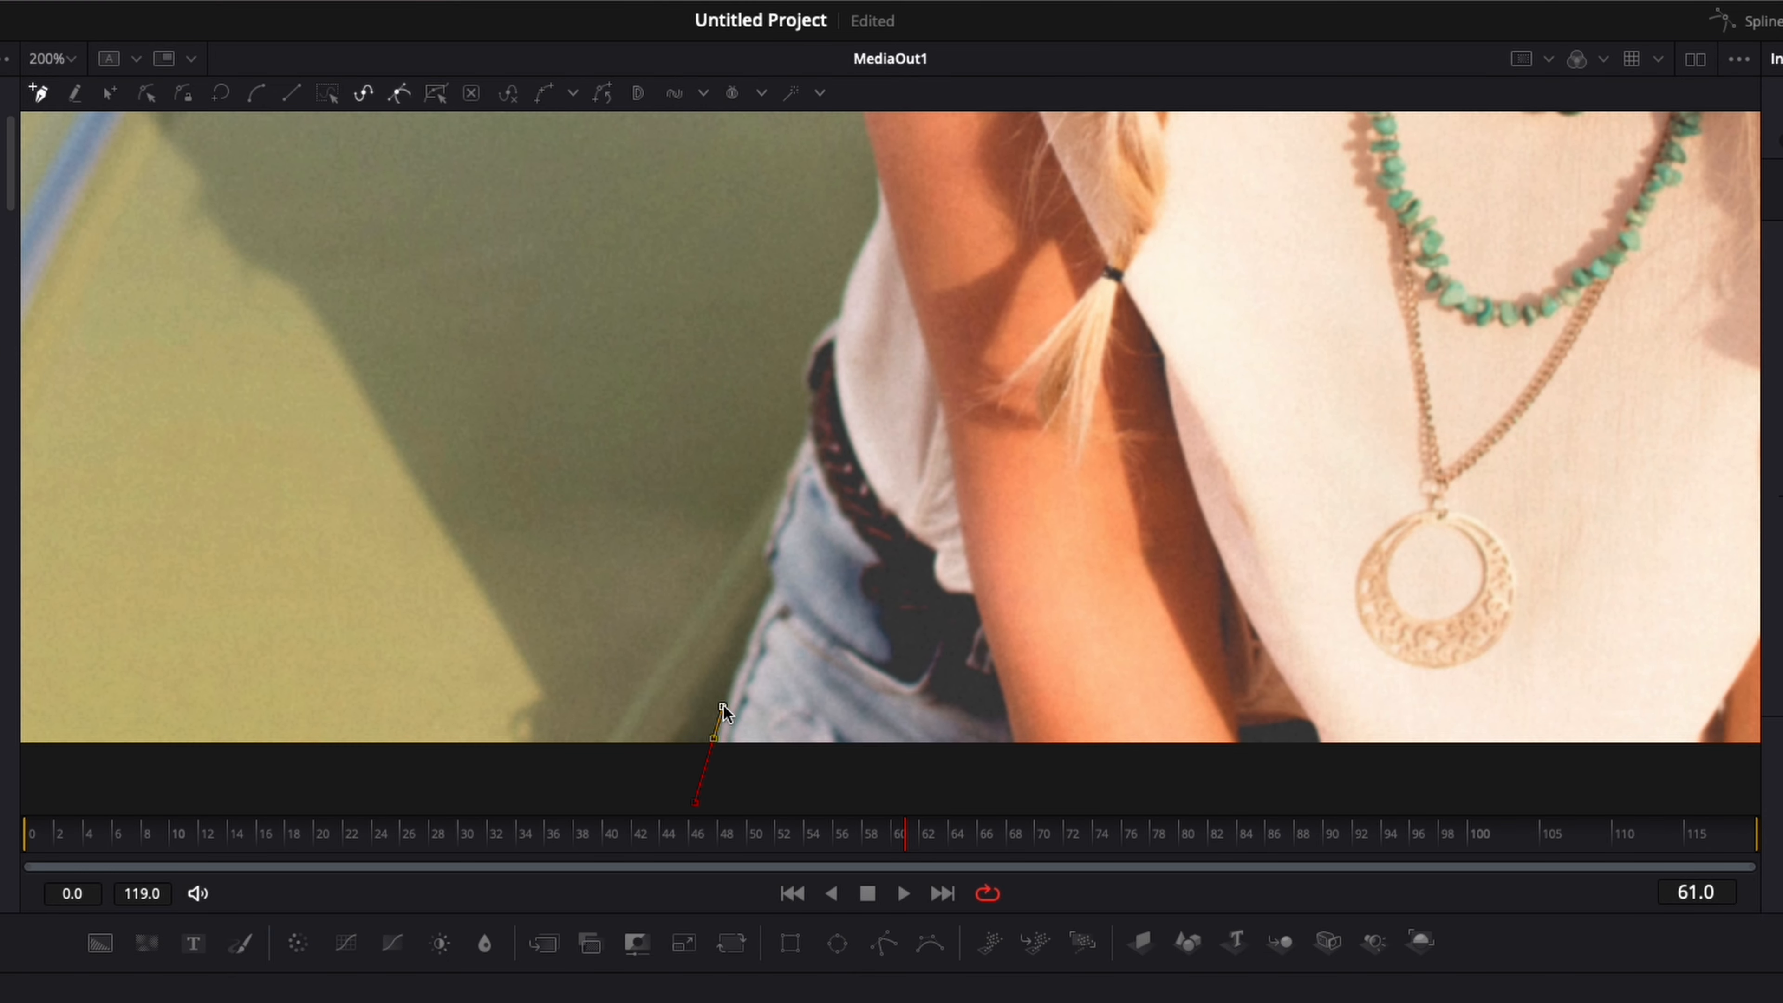
{"action": "left_click", "coordinate": [756, 617]}
{"action": "left_click", "coordinate": [778, 585]}
{"action": "left_click", "coordinate": [766, 560]}
{"action": "left_click", "coordinate": [759, 548]}
{"action": "left_click", "coordinate": [791, 467]}
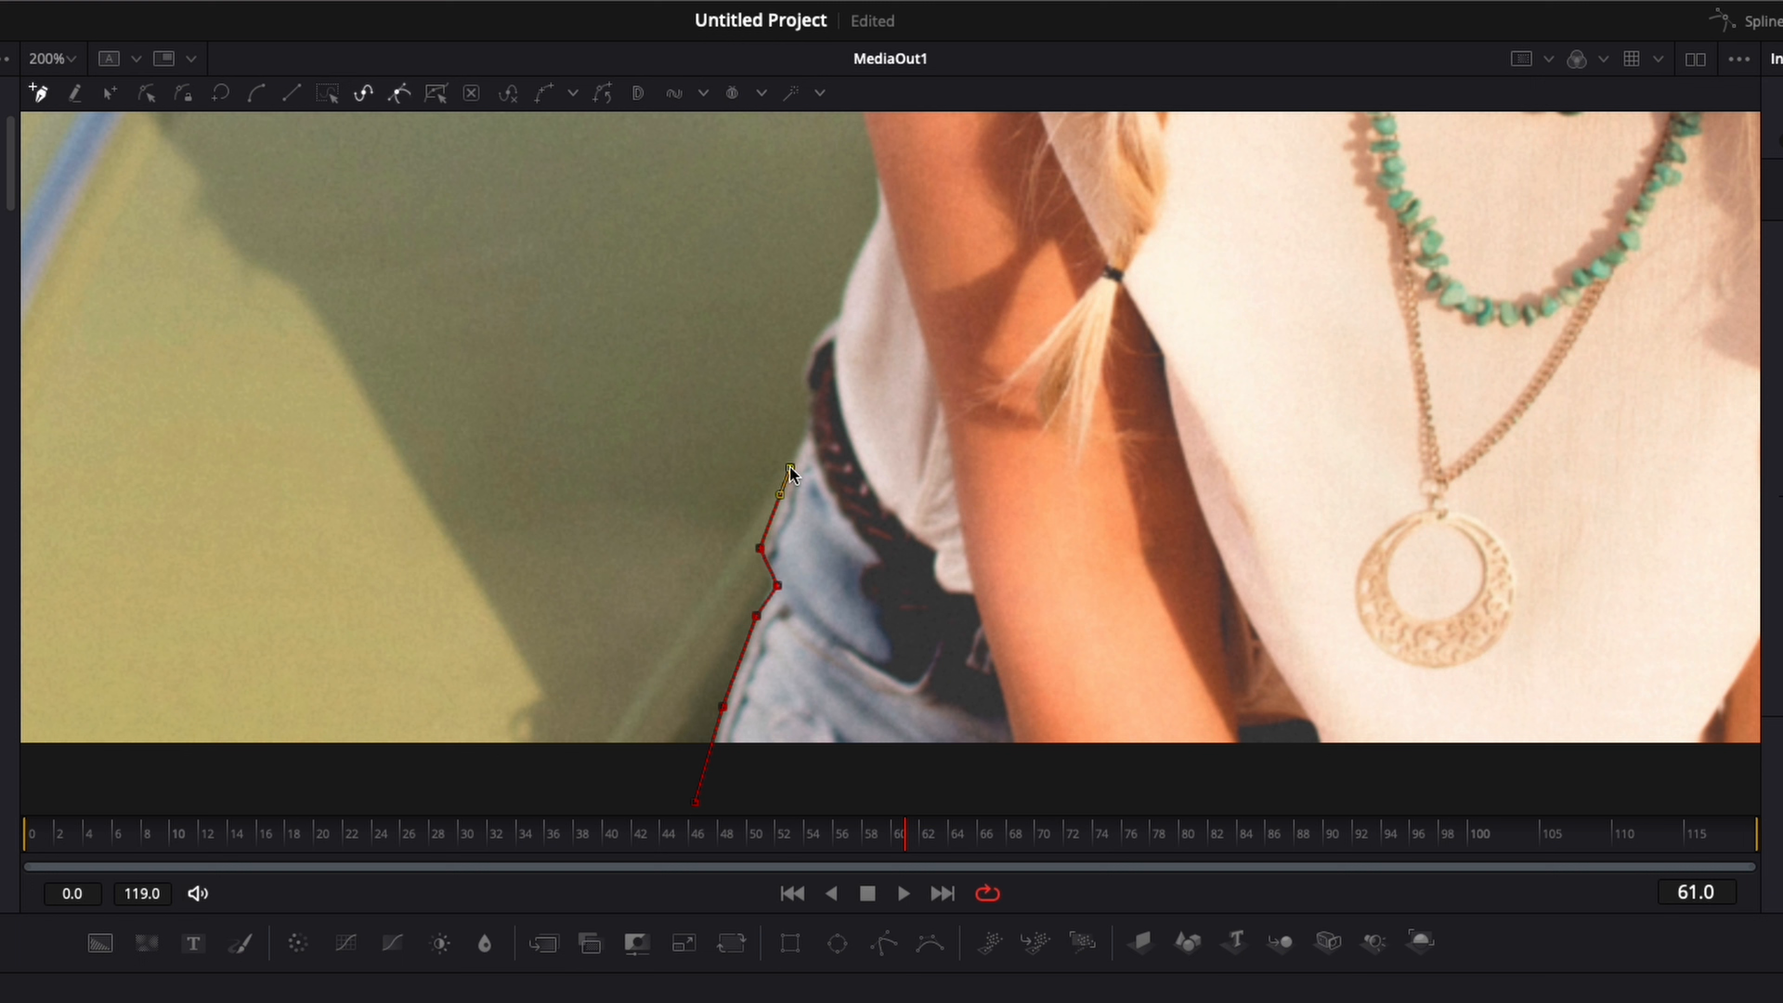
{"action": "left_click", "coordinate": [804, 443]}
{"action": "left_click", "coordinate": [809, 384]}
{"action": "left_click", "coordinate": [821, 331]}
{"action": "left_click", "coordinate": [833, 319]}
{"action": "left_click", "coordinate": [844, 290]}
{"action": "left_click", "coordinate": [864, 247]}
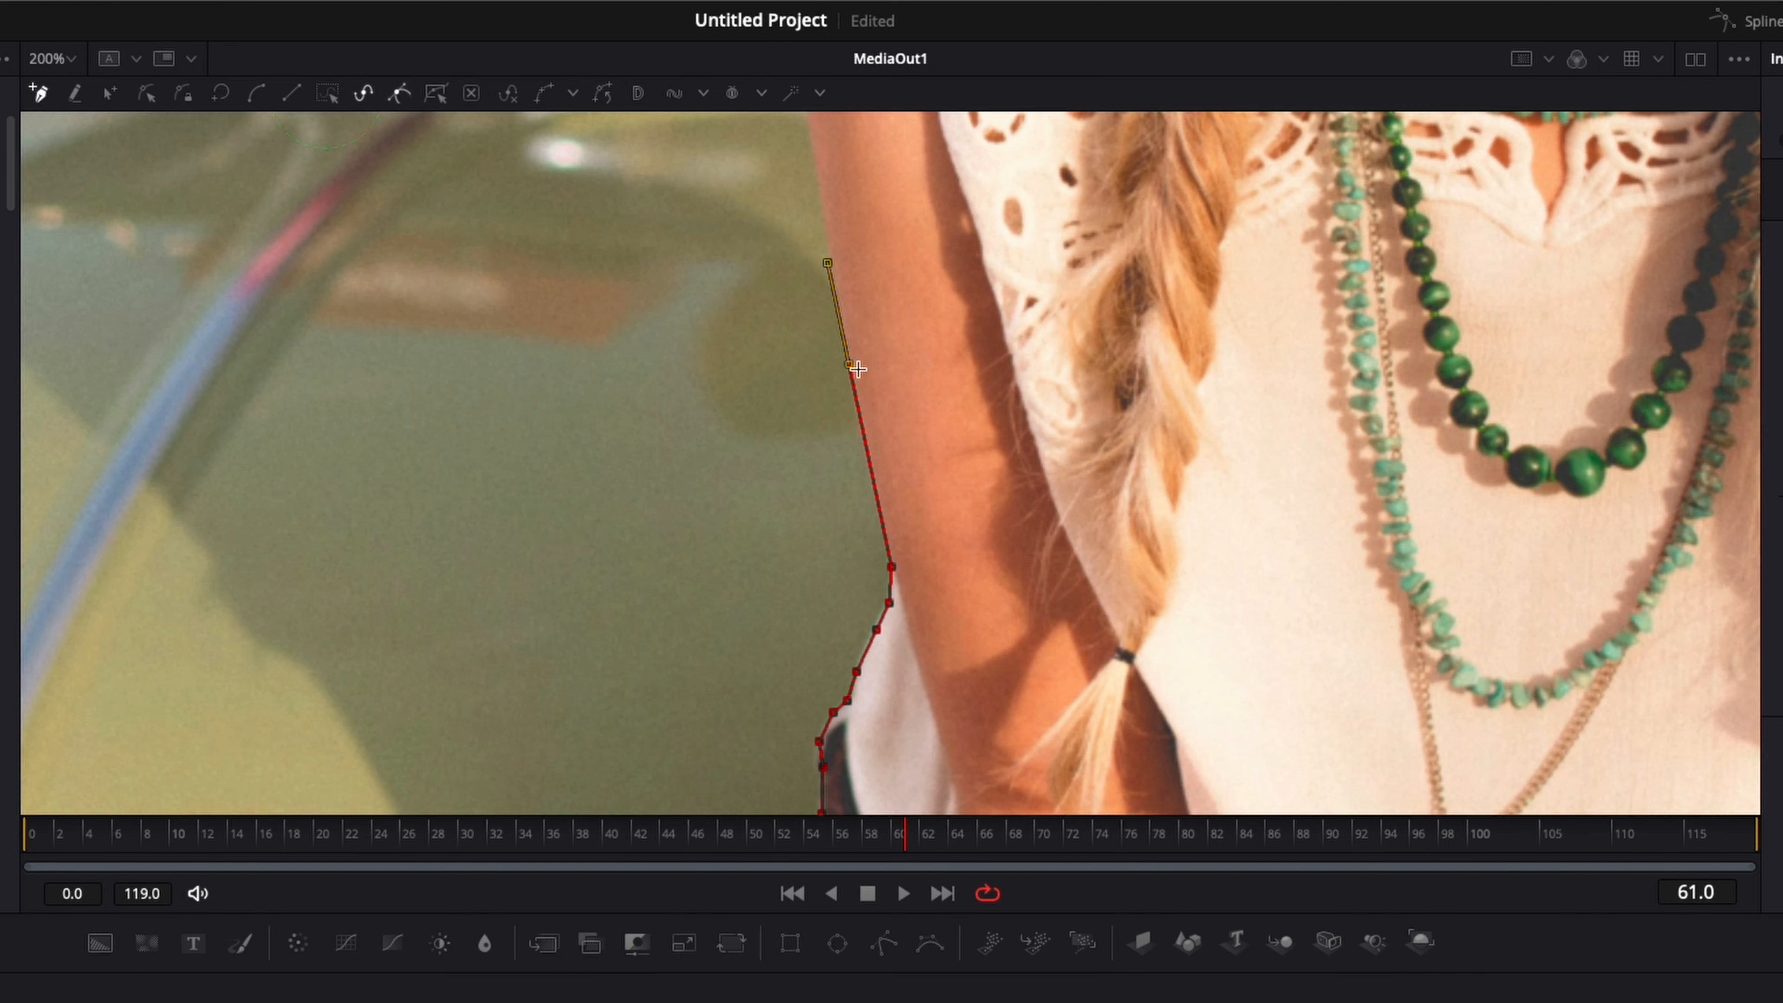
{"action": "left_click_drag", "start_coordinate": [849, 364], "coordinate": [764, 388]}
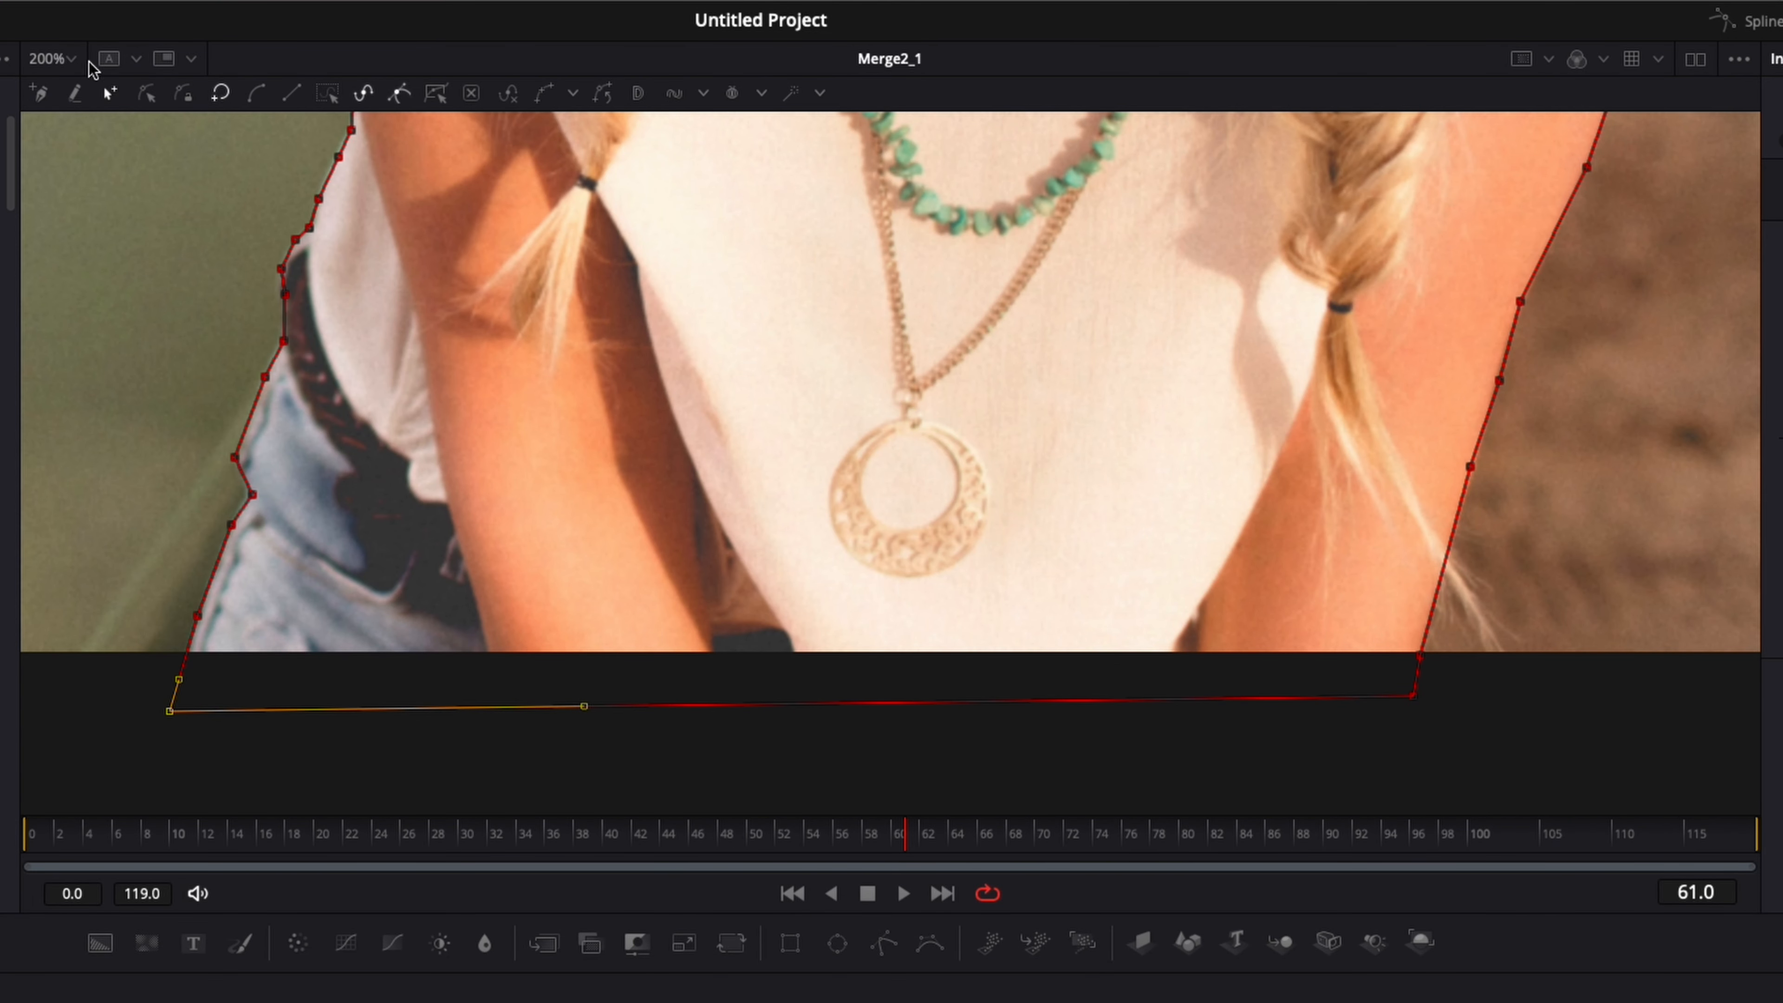
{"action": "left_click", "coordinate": [71, 59]}
{"action": "left_click", "coordinate": [65, 101]}
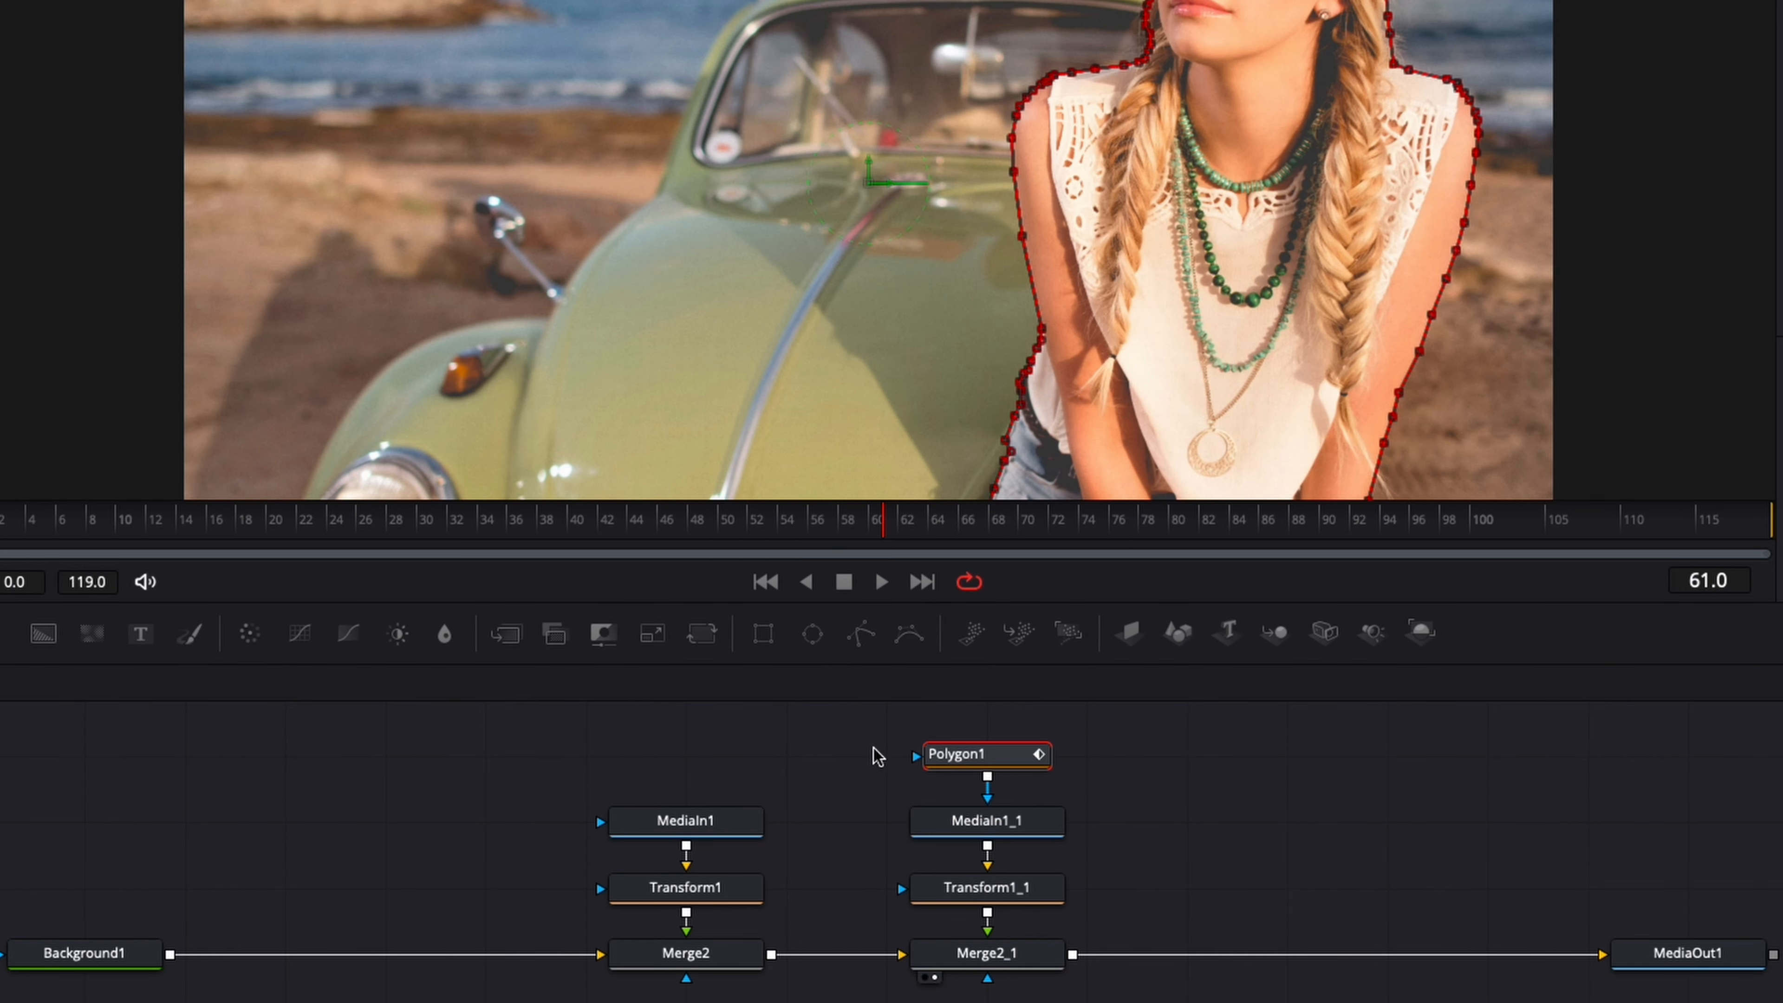
Move Polygon1, MediaIn1_1 and Transform1_1 up in the node graph and add another Transform between Transform1_1 and Merge2_1
{"action": "left_click_drag", "start_coordinate": [878, 756], "coordinate": [1166, 912]}
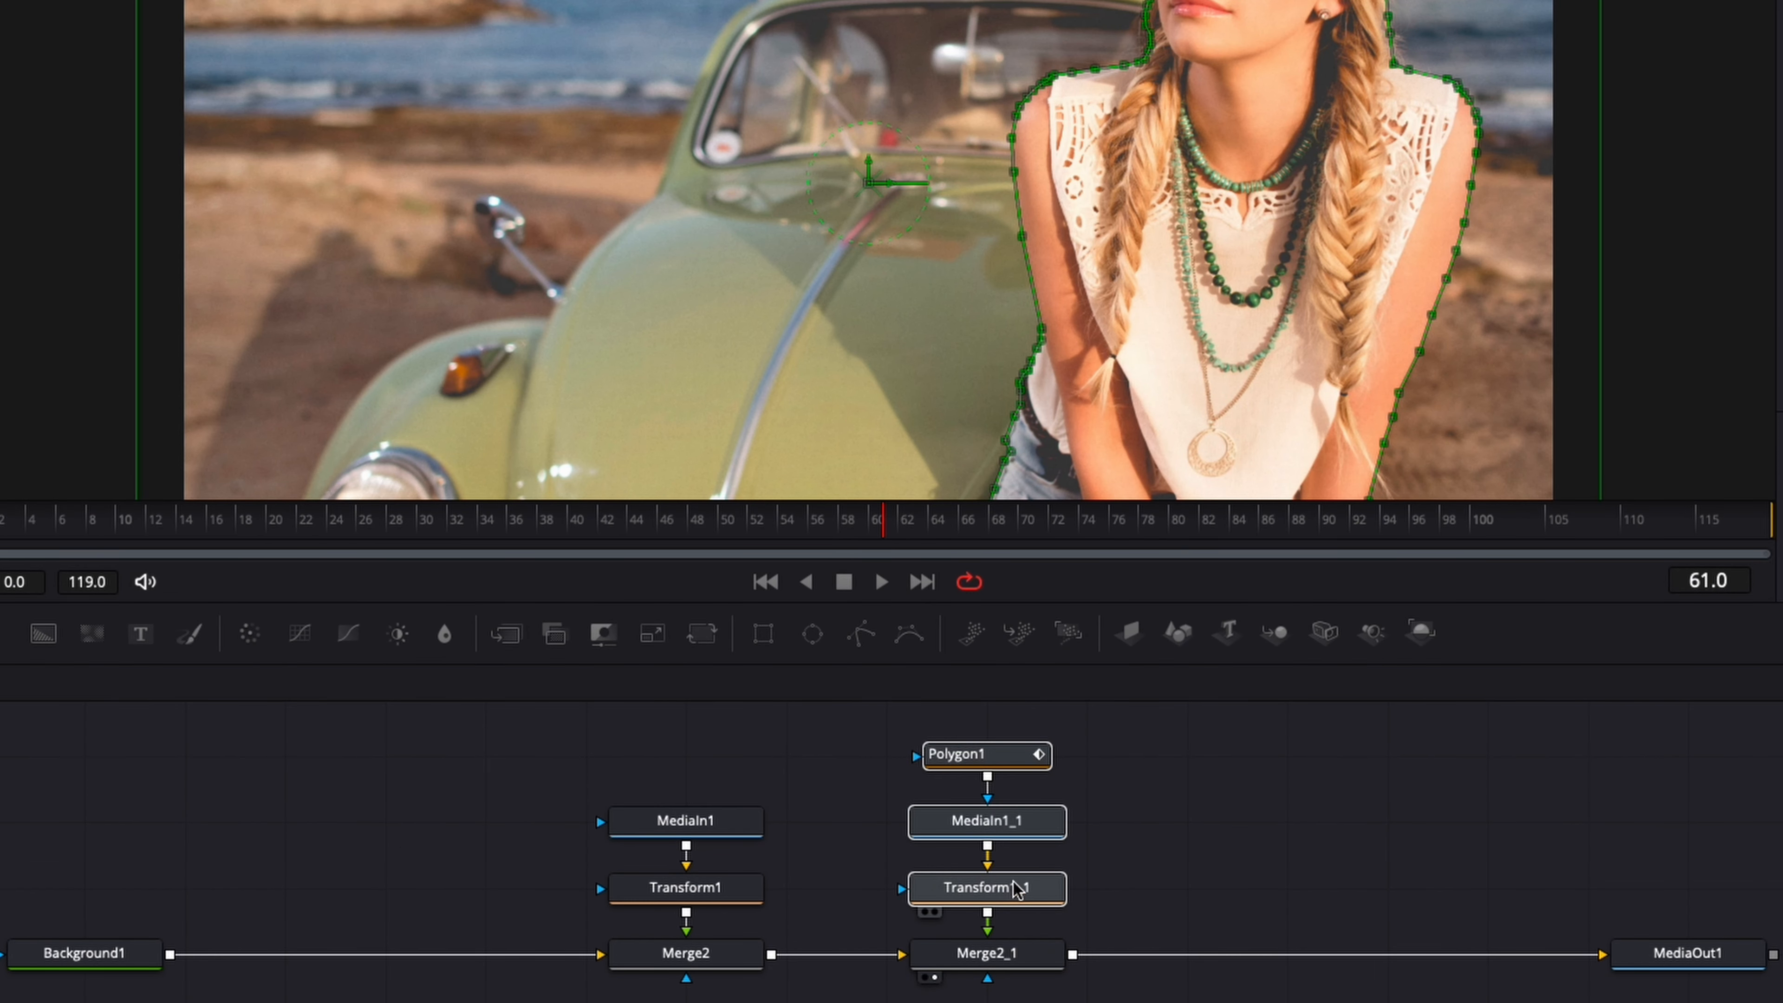
{"action": "left_click_drag", "start_coordinate": [1016, 888], "coordinate": [1011, 822]}
{"action": "left_click", "coordinate": [1019, 836]}
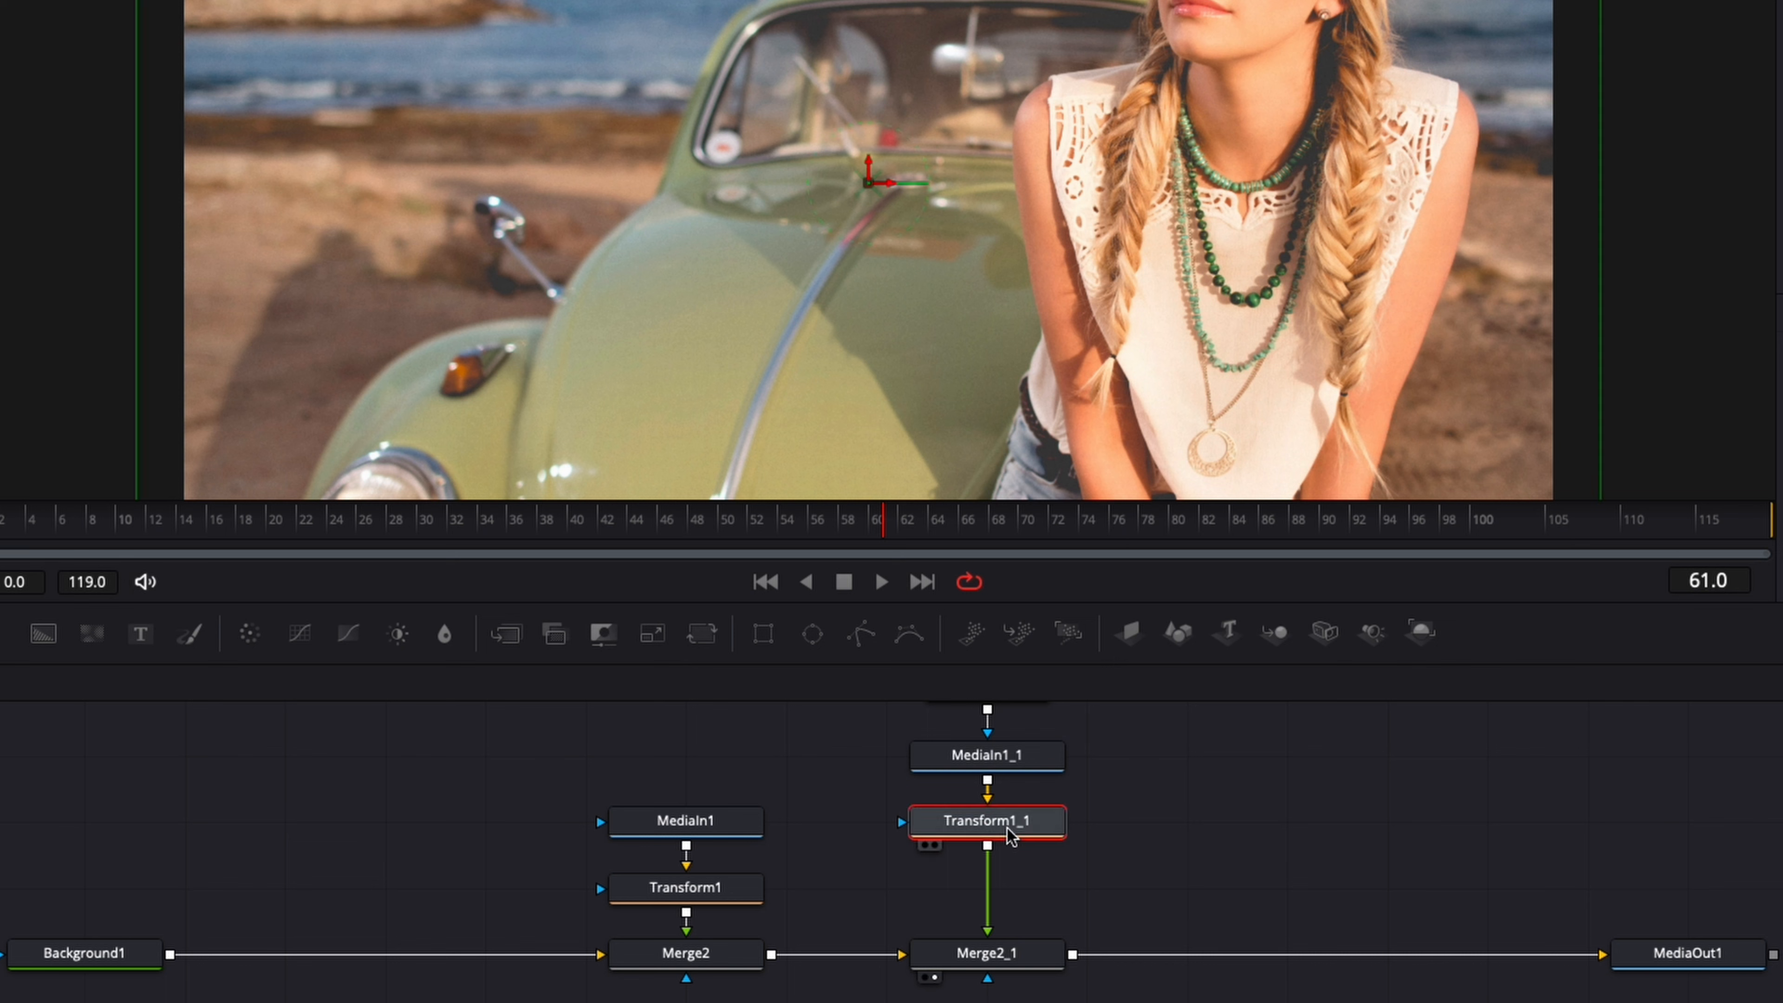
{"action": "key", "text": "shift+space"}
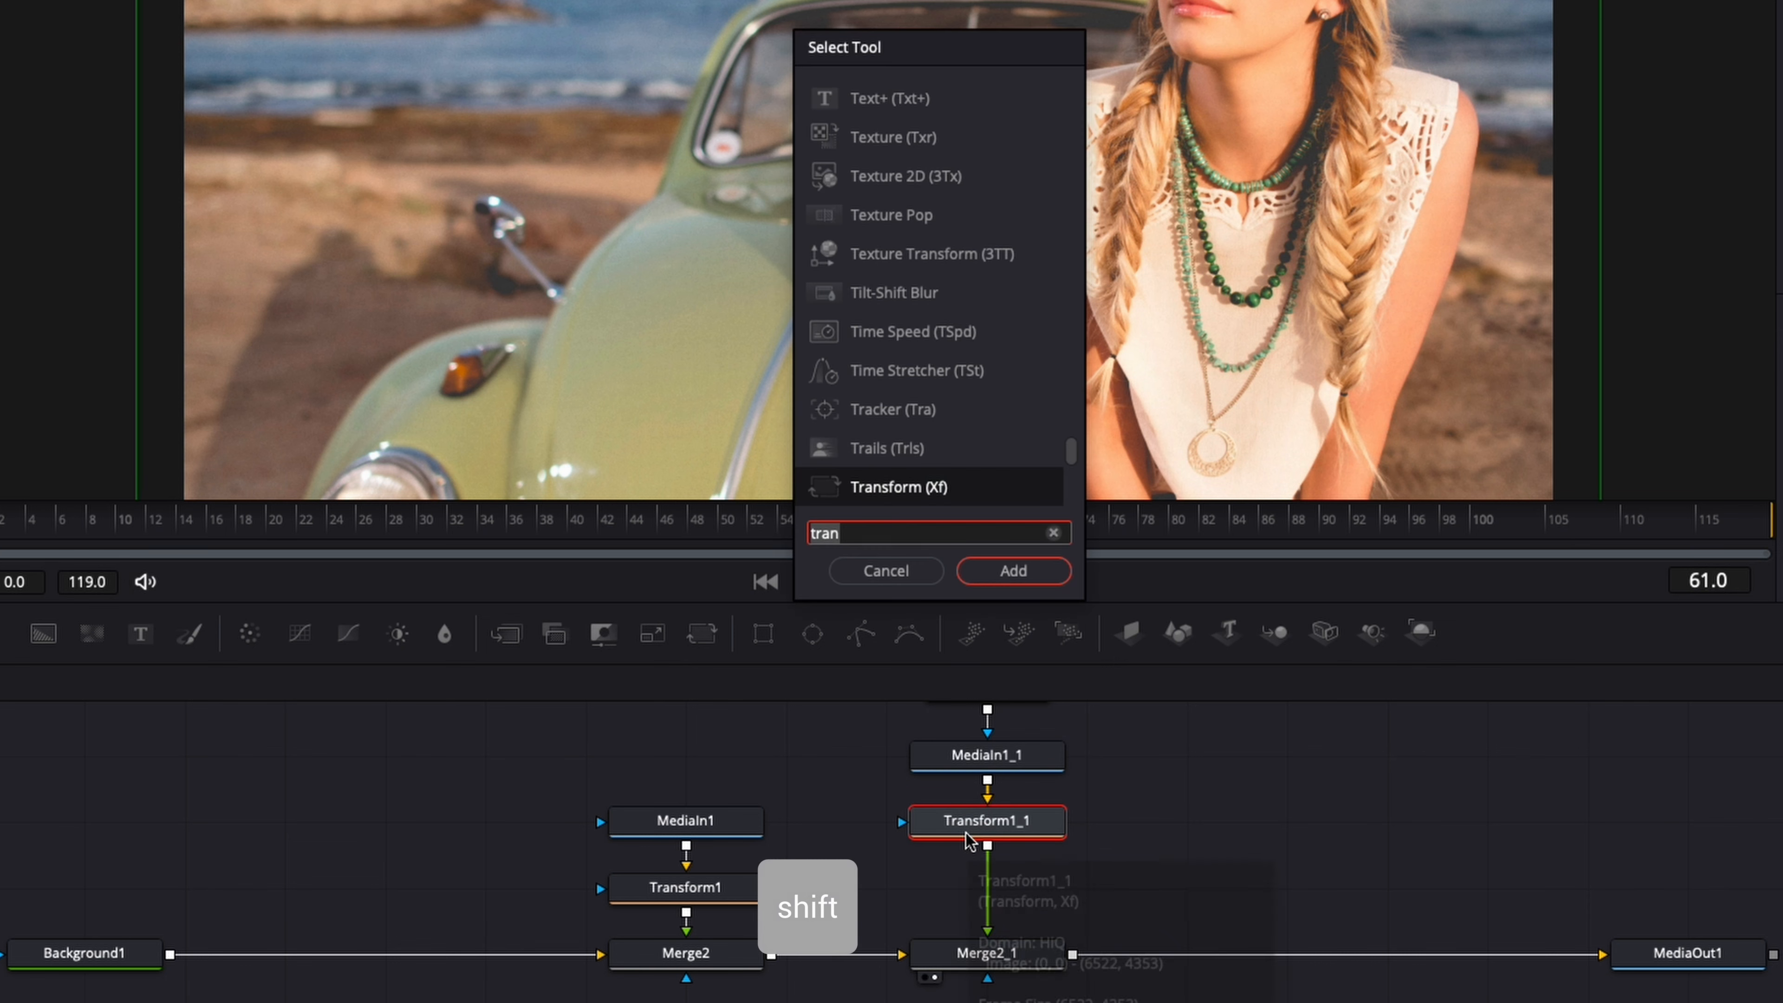
{"action": "type", "text": "tran"}
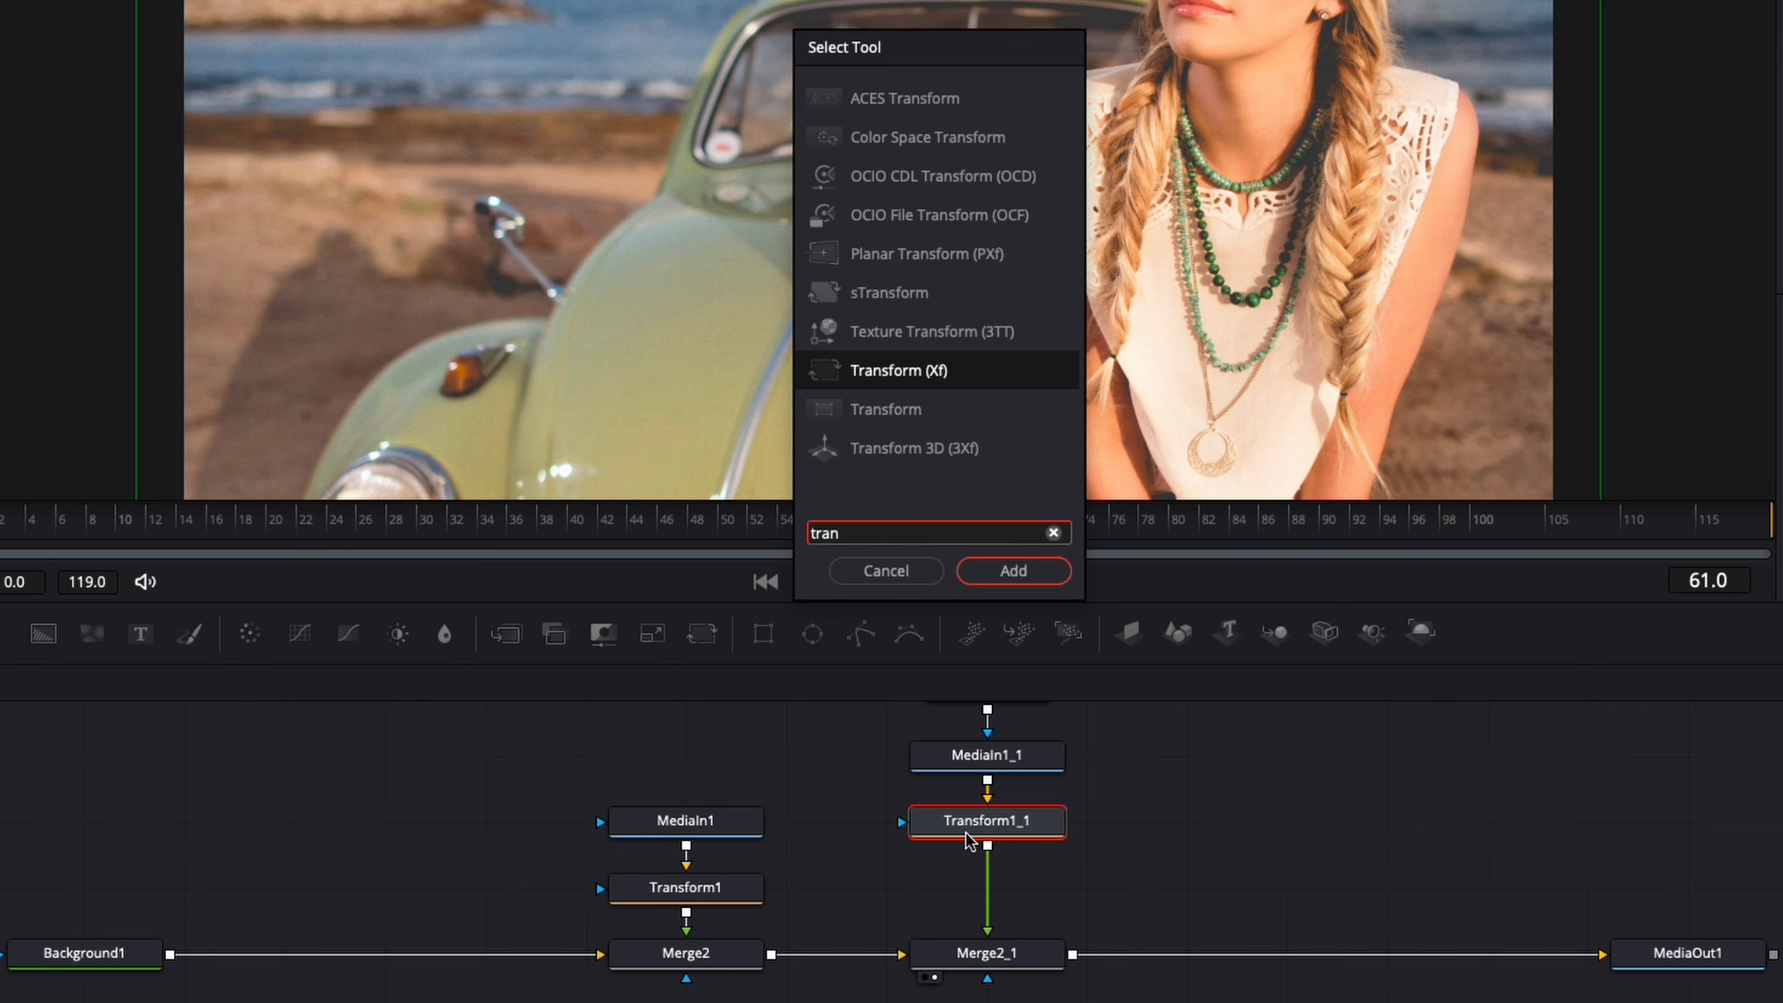
{"action": "key", "text": "Return"}
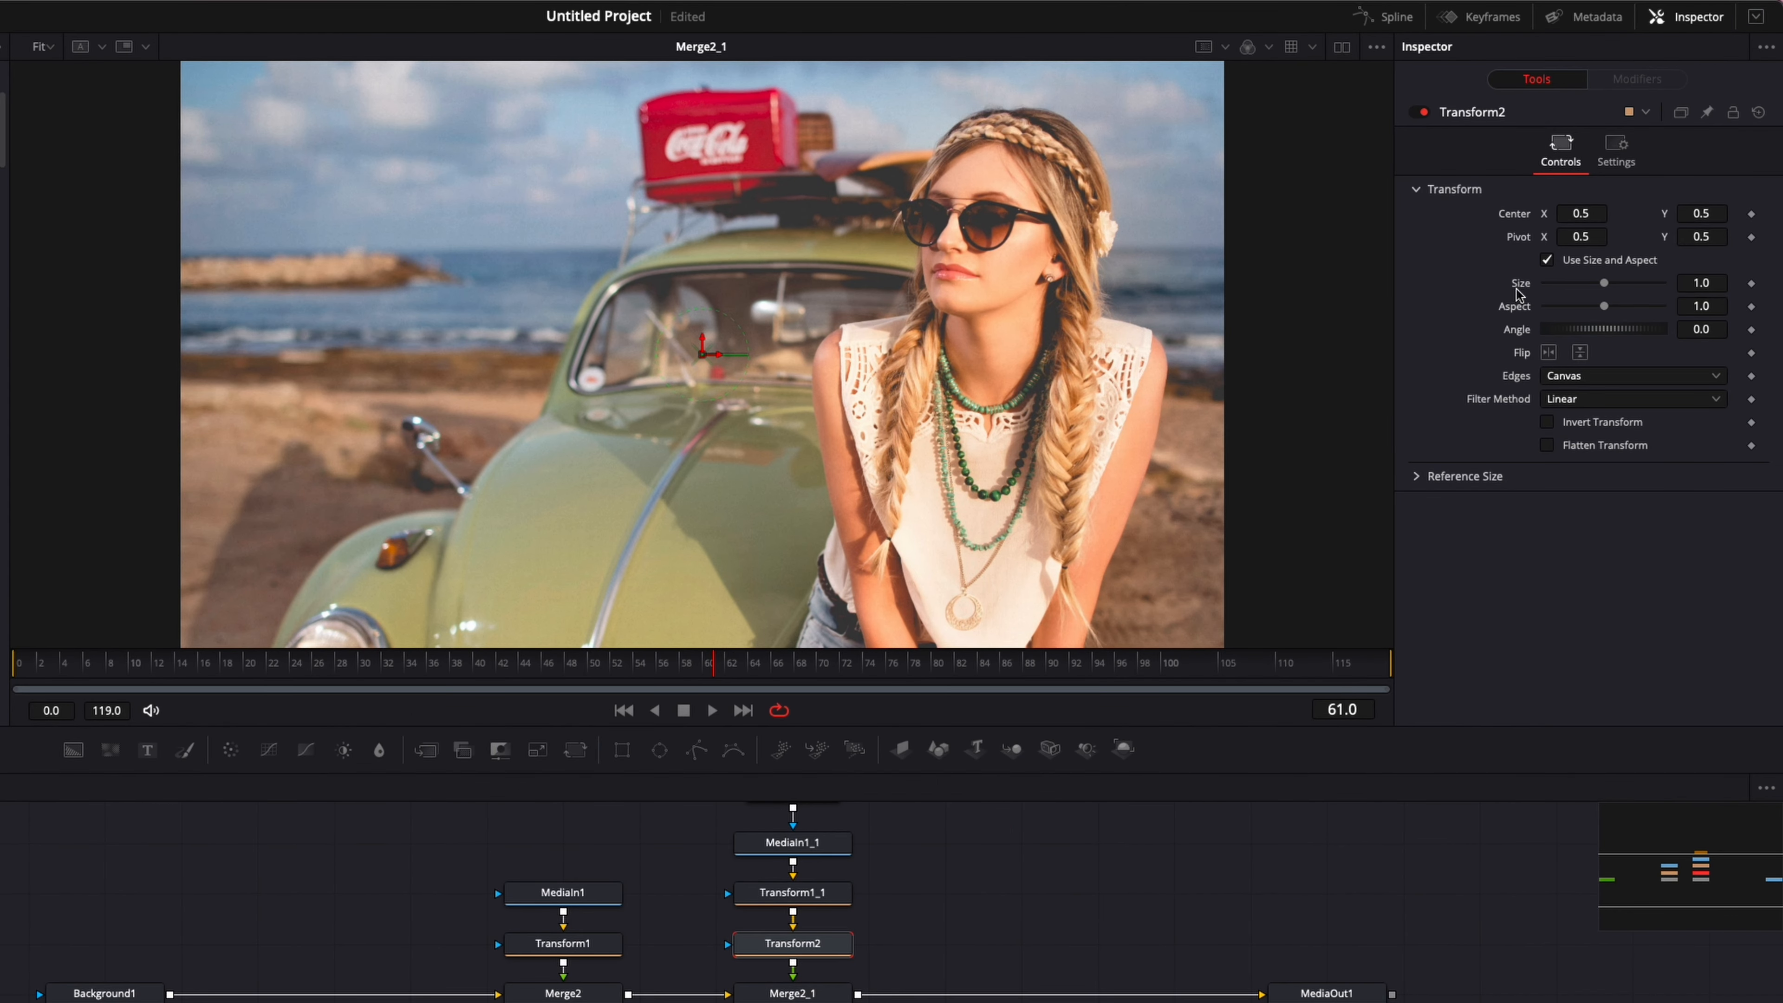
Keyframe Transform2's size from 1.0 at frame 0 to 1.1 at frame 119
{"action": "left_click", "coordinate": [18, 673]}
{"action": "left_click", "coordinate": [1752, 284]}
{"action": "left_click", "coordinate": [1390, 666]}
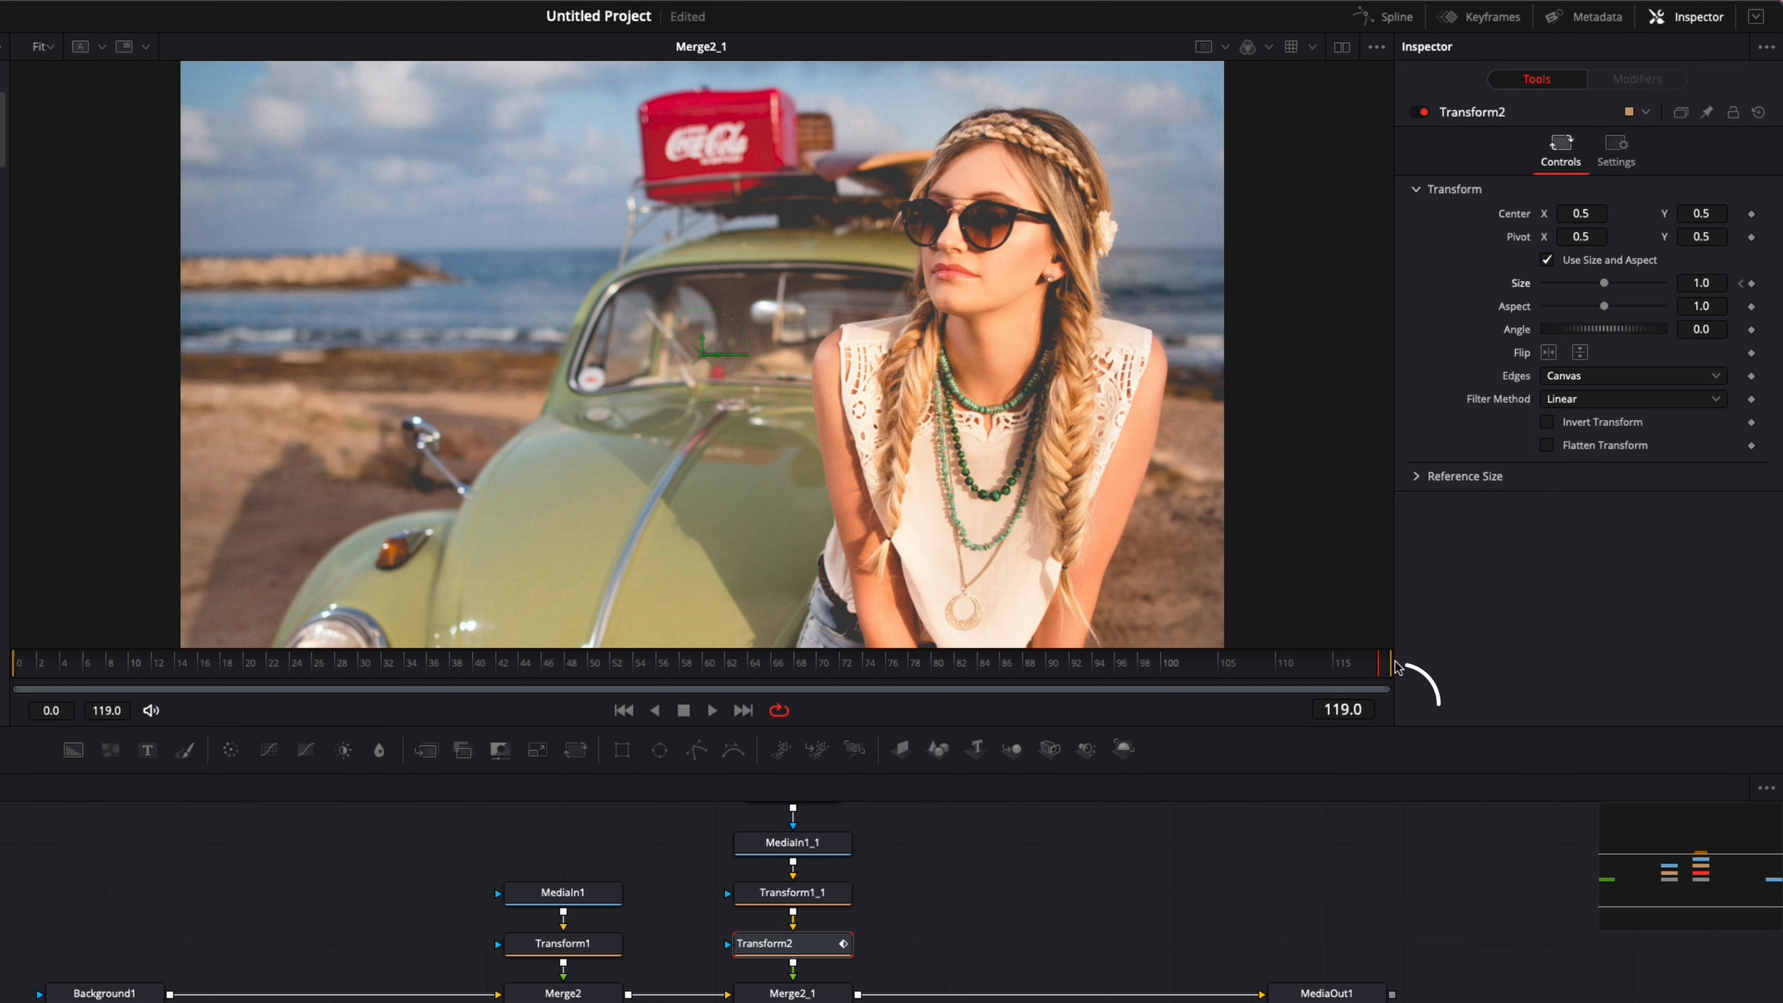
{"action": "left_click", "coordinate": [1720, 285]}
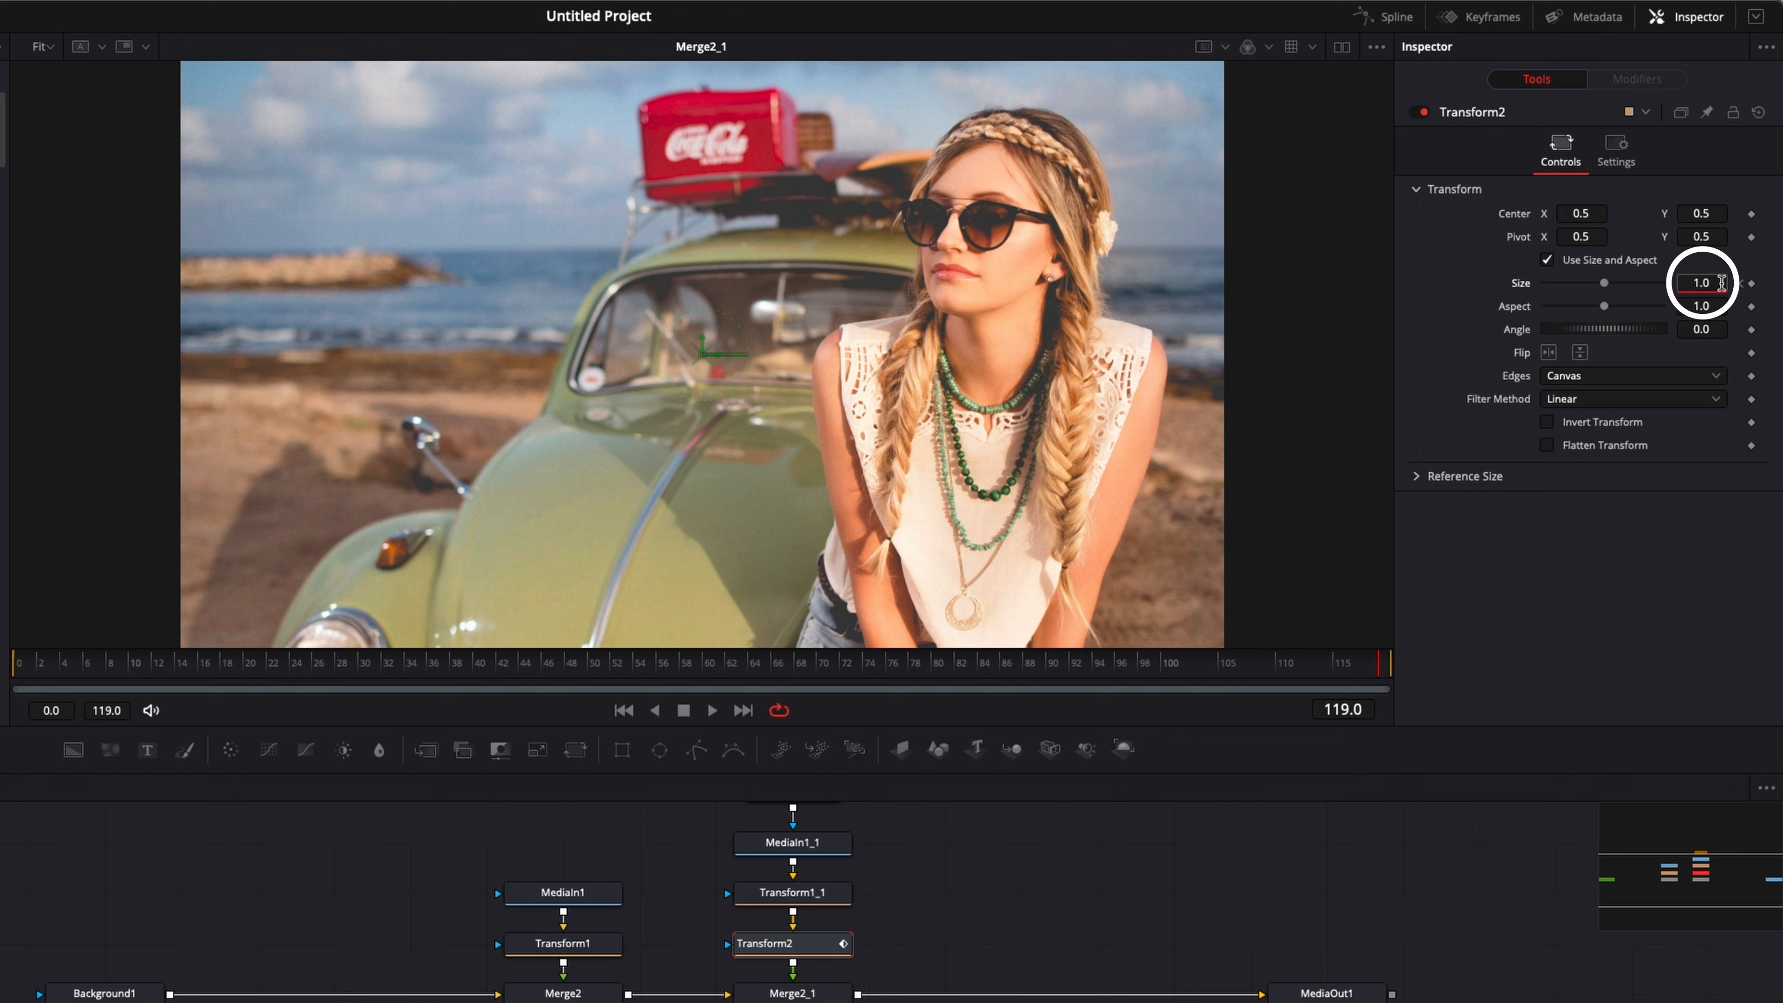
{"action": "key", "text": "Tab"}
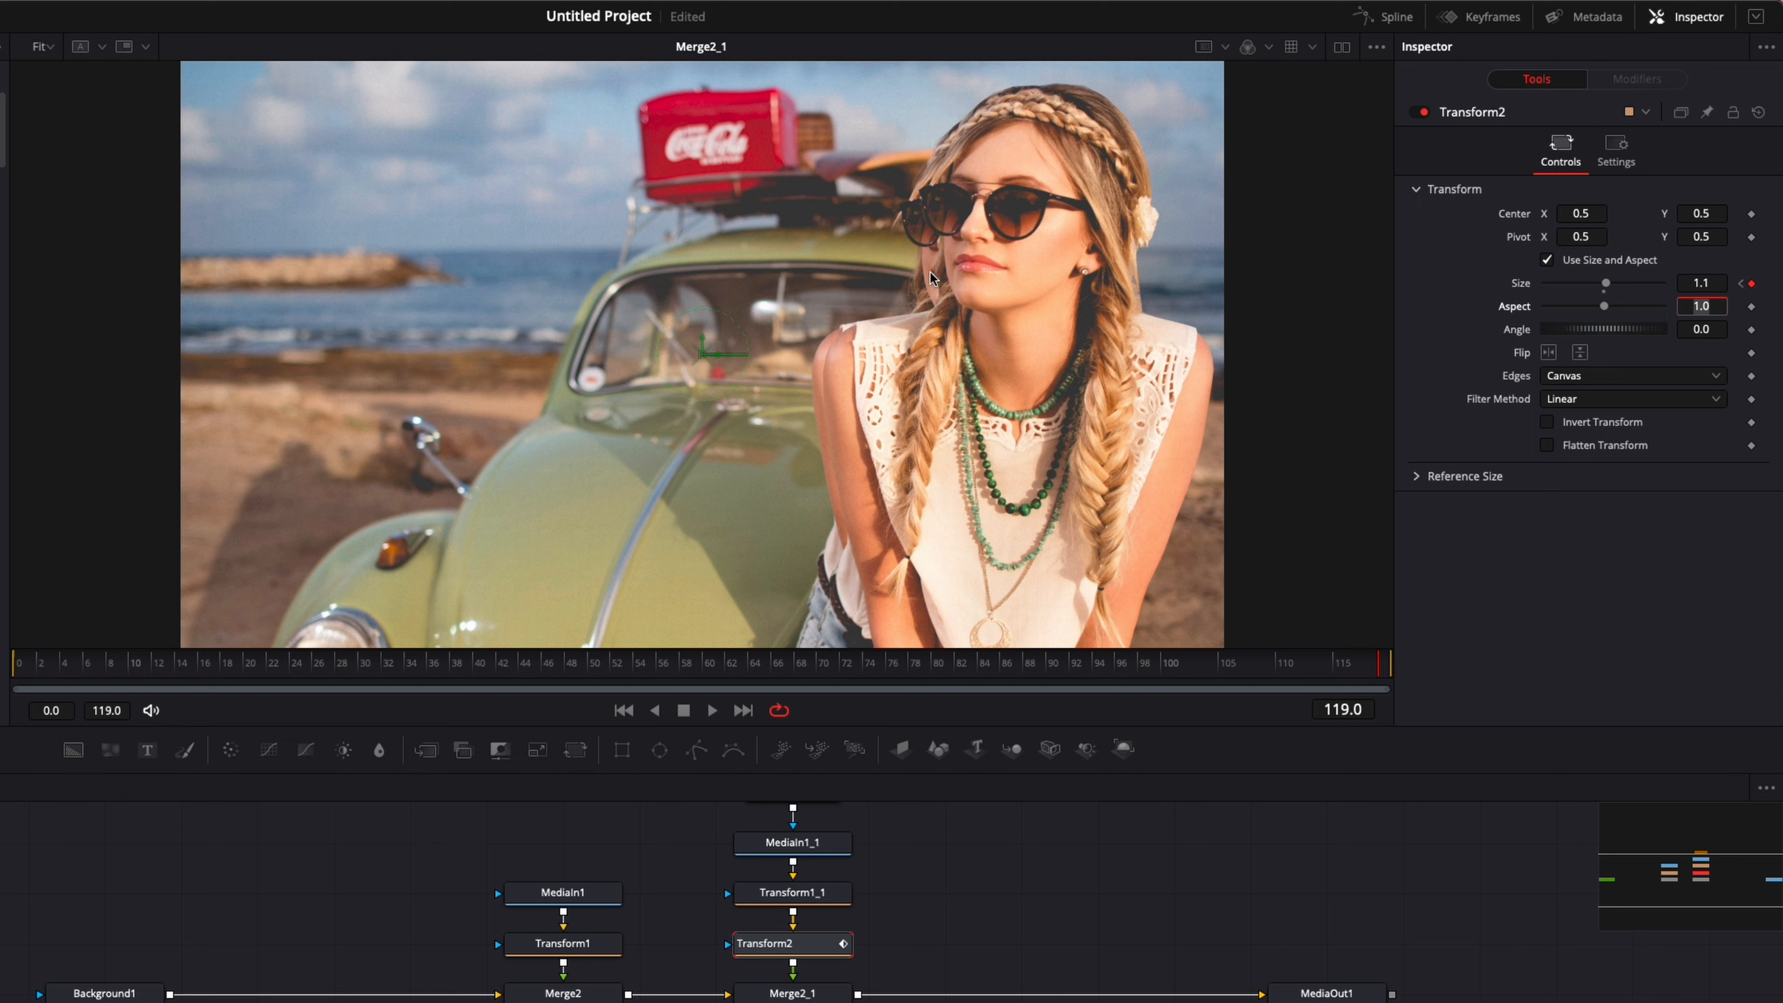
Set Transform2's pivot X to 0.588 and scrub back to frame 91 to preview the woman's scaling
{"action": "left_click", "coordinate": [583, 892]}
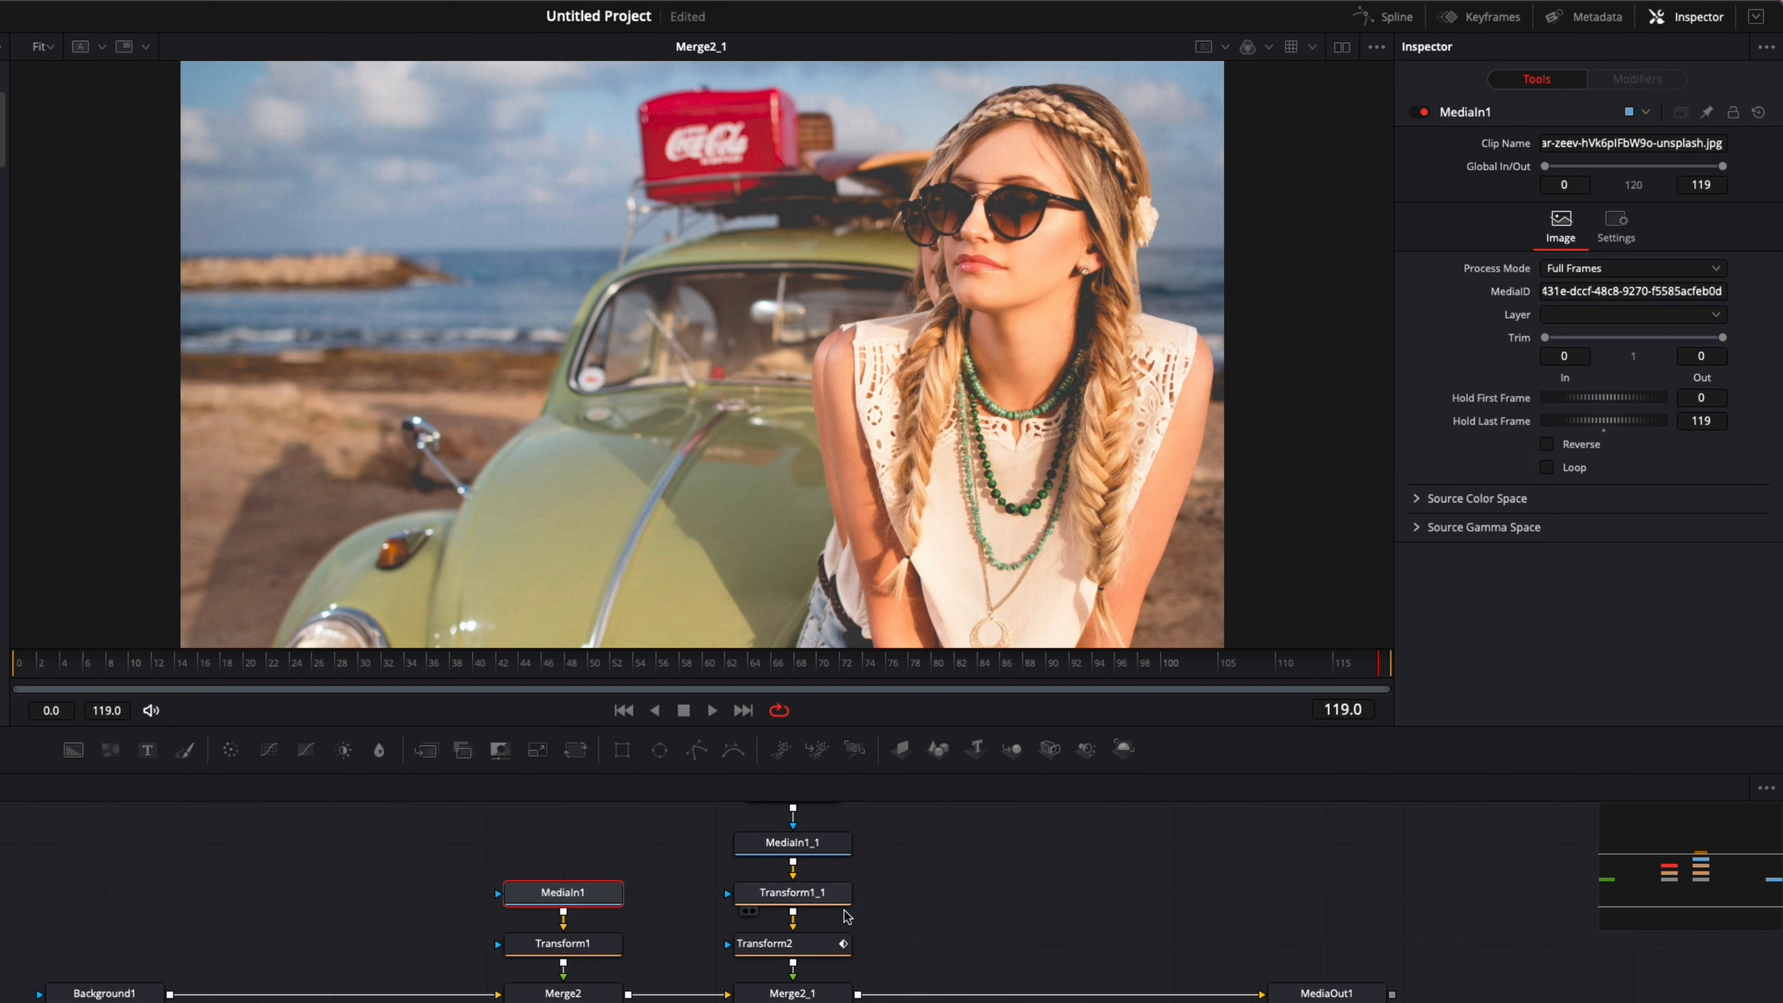
{"action": "left_click", "coordinate": [806, 956]}
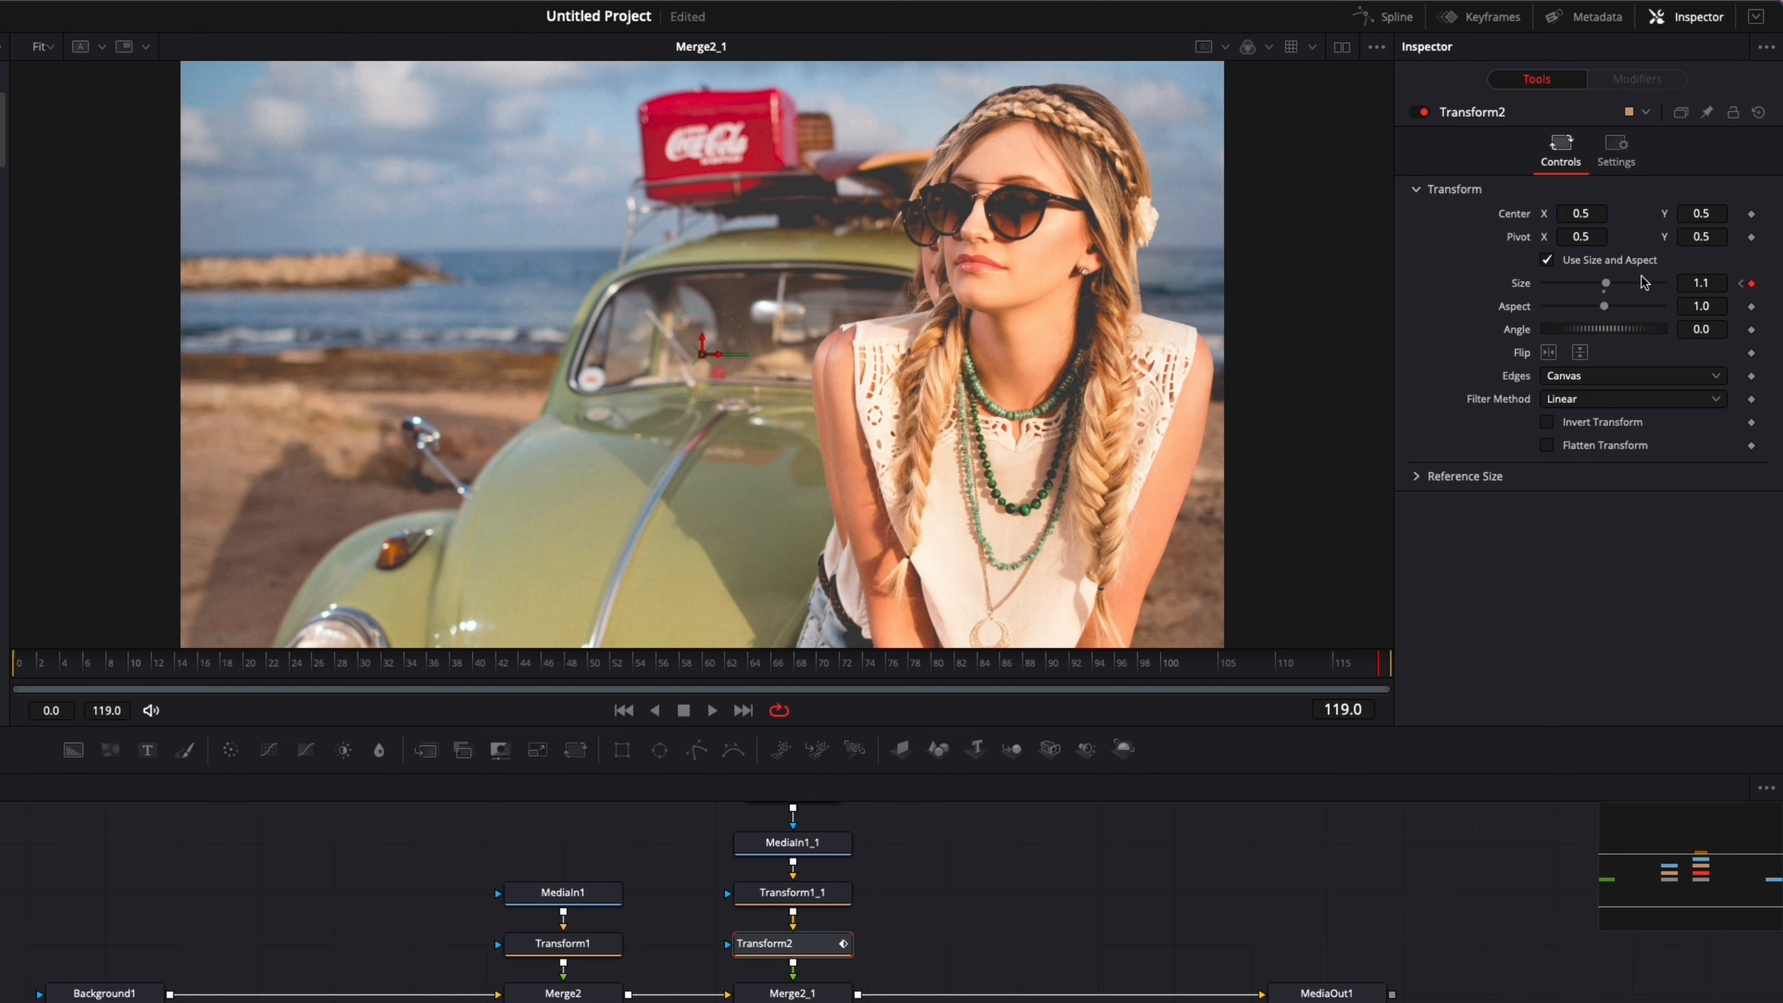
{"action": "left_click_drag", "start_coordinate": [1578, 236], "coordinate": [1628, 236]}
{"action": "left_click_drag", "start_coordinate": [1379, 662], "coordinate": [1057, 618]}
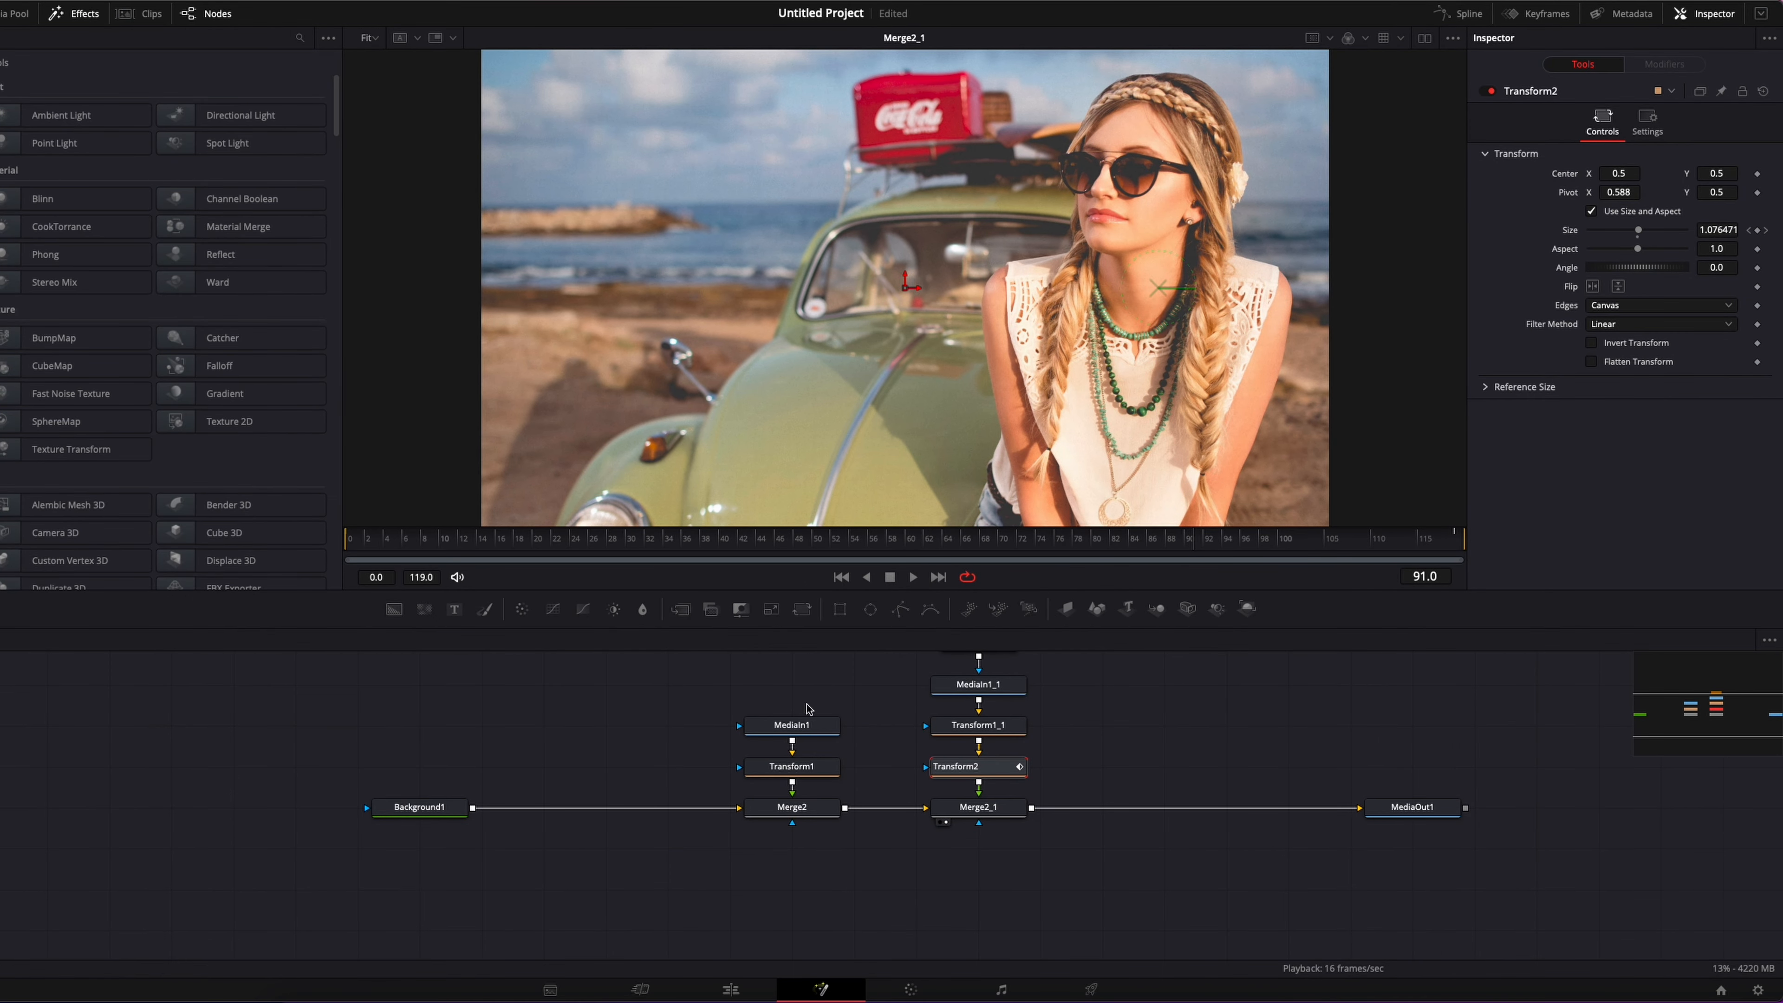
Move MediaIn1 and Transform1 up in the node graph and add a DVE node between Transform1 and Merge2
{"action": "left_click_drag", "start_coordinate": [705, 699], "coordinate": [817, 726]}
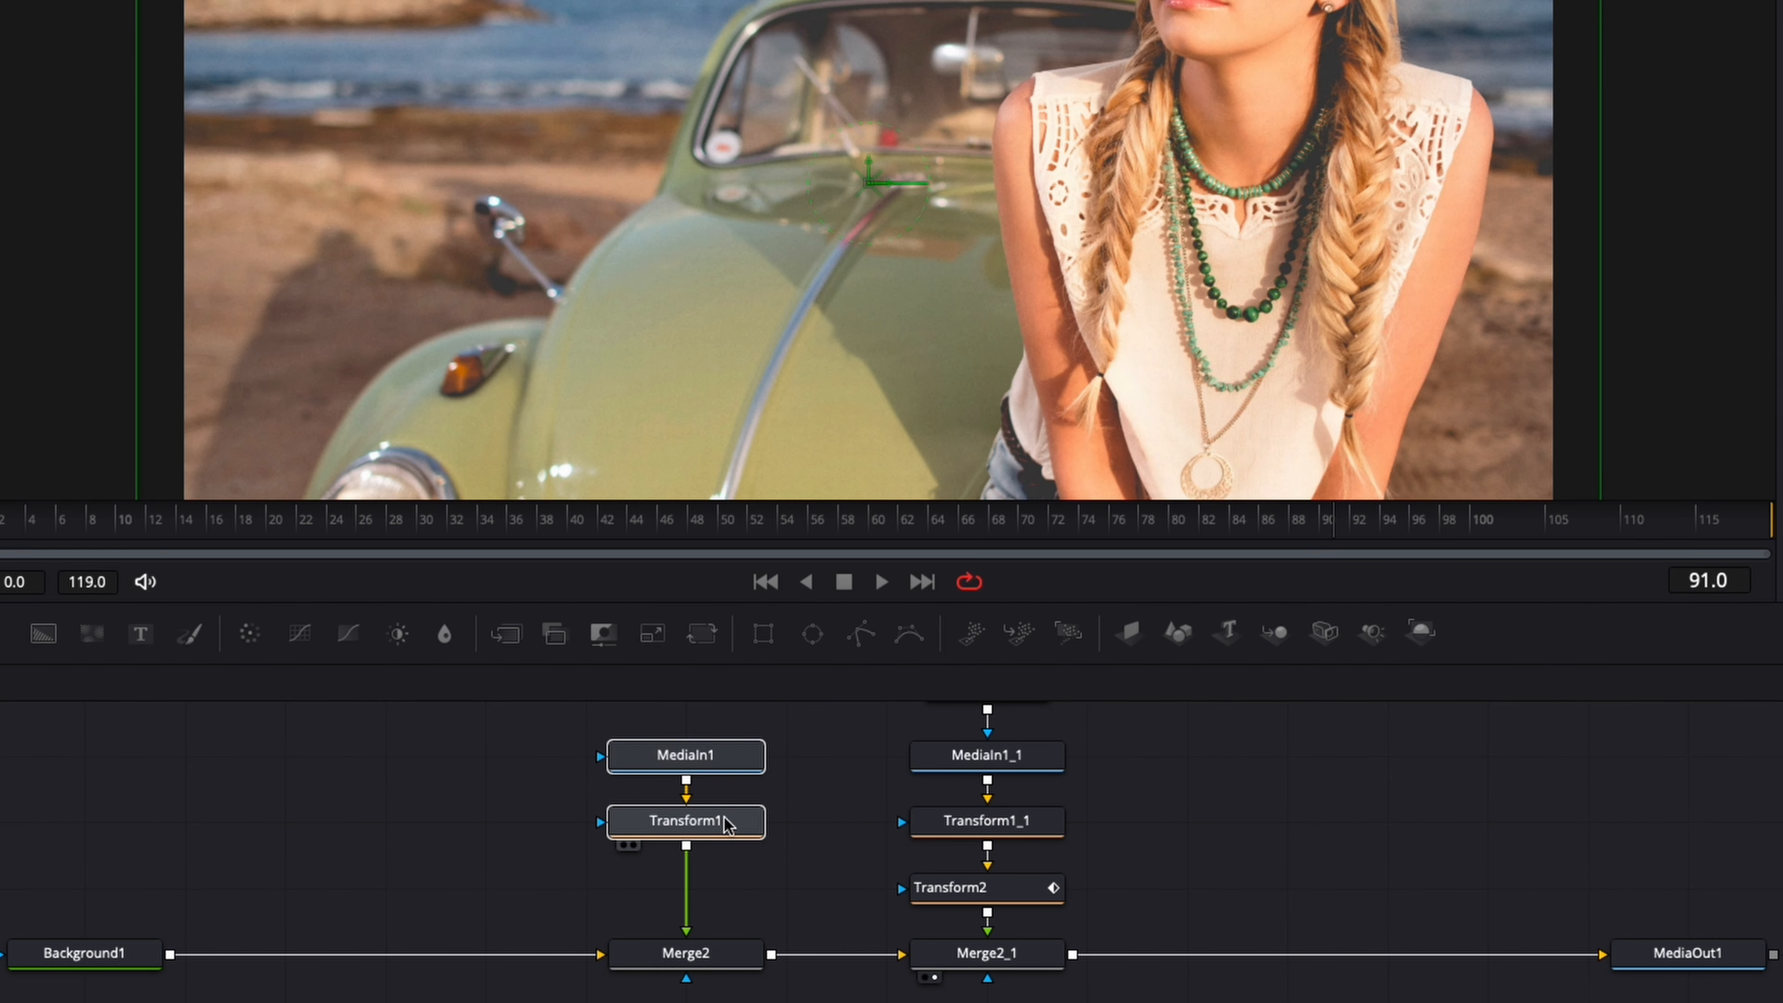
{"action": "left_click", "coordinate": [529, 886]}
{"action": "left_click", "coordinate": [660, 826]}
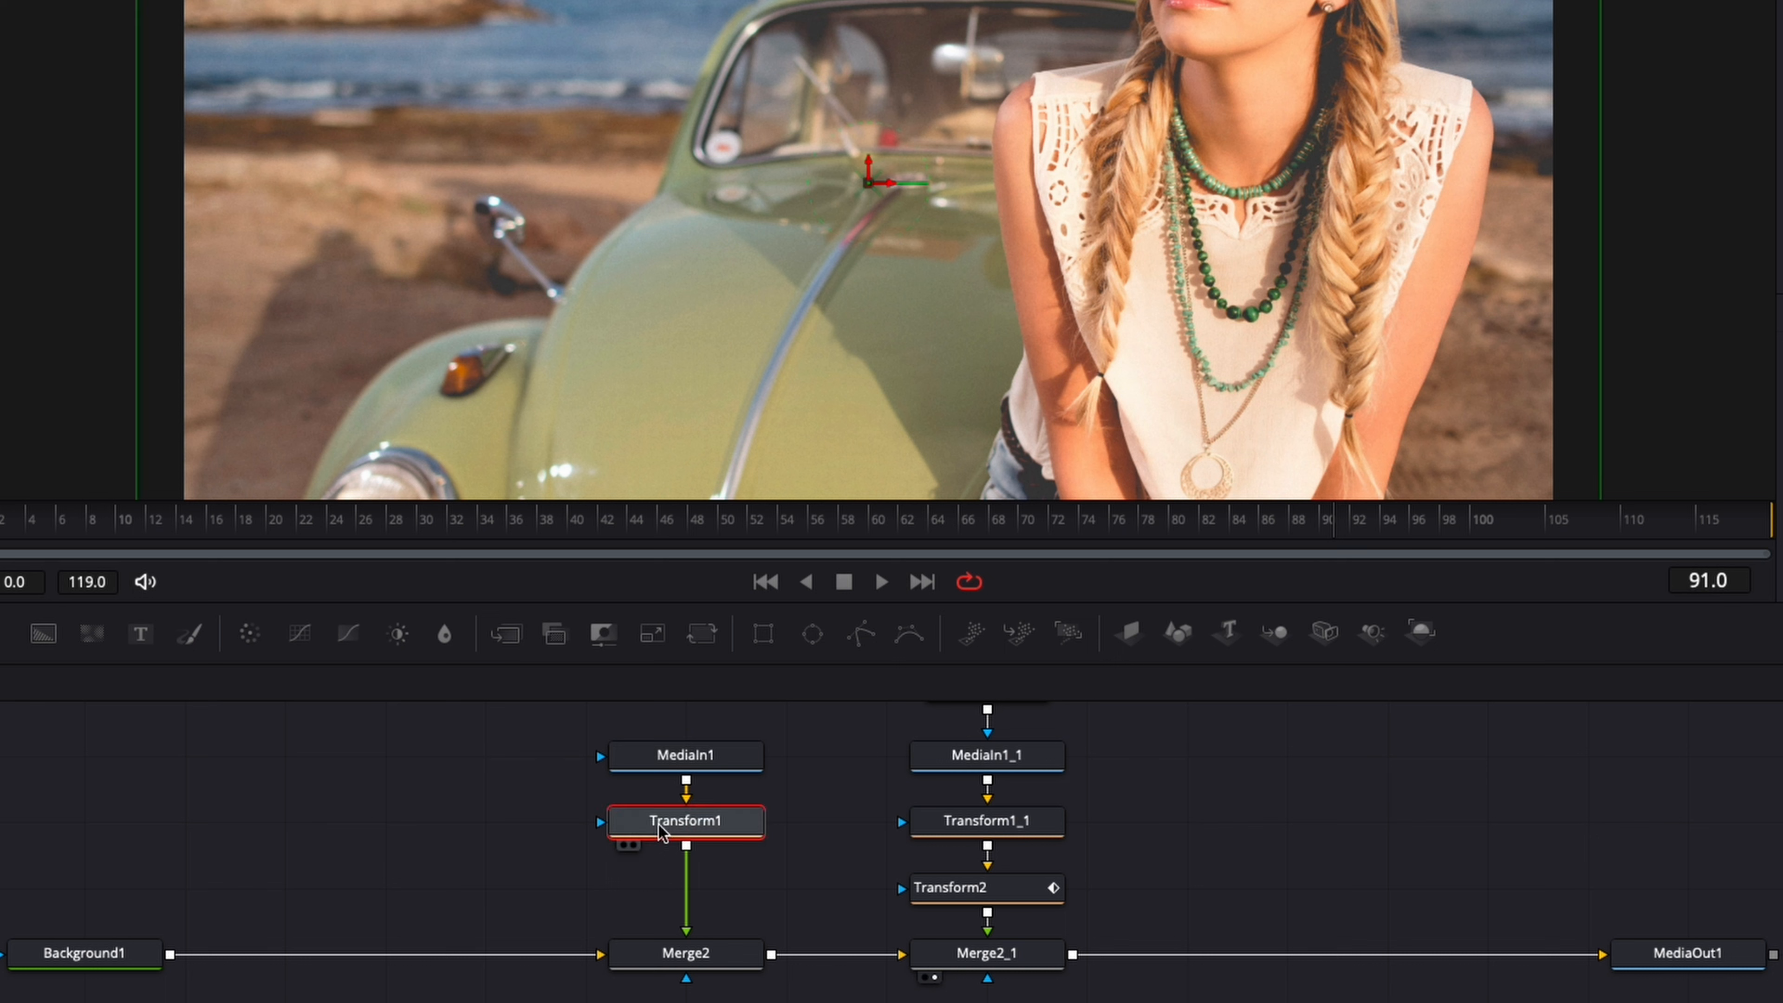
{"action": "key", "text": "shift+space"}
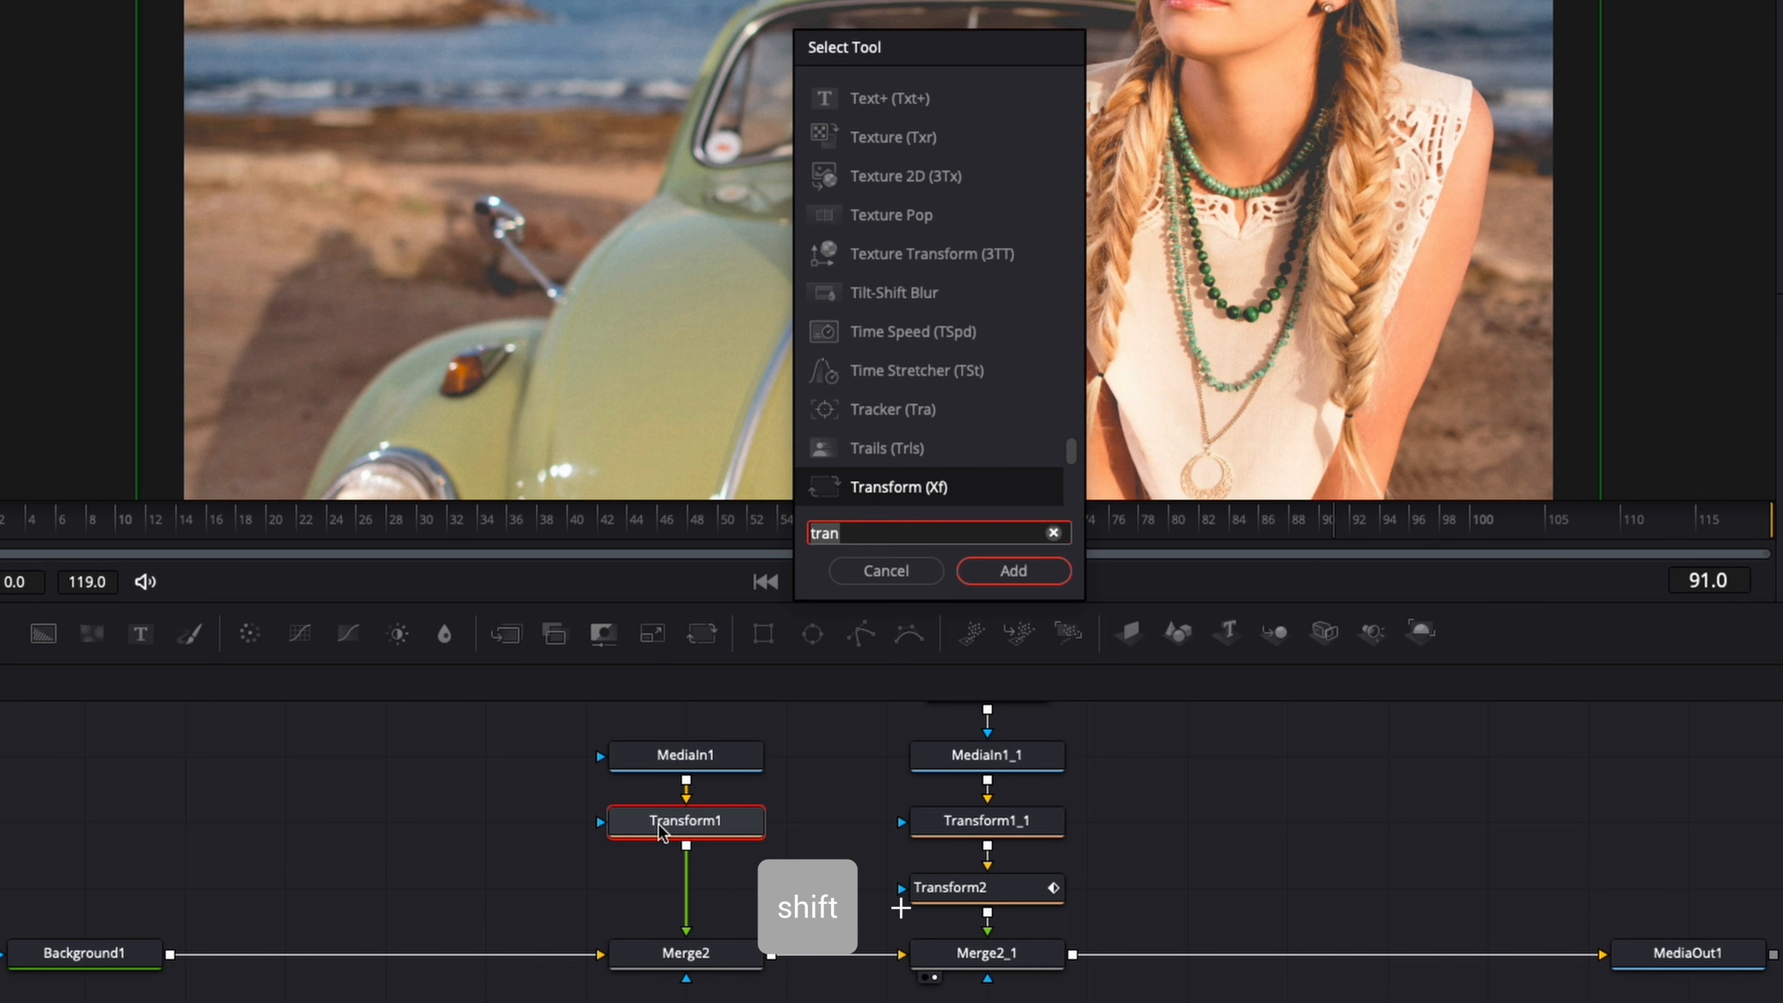
{"action": "type", "text": "dve"}
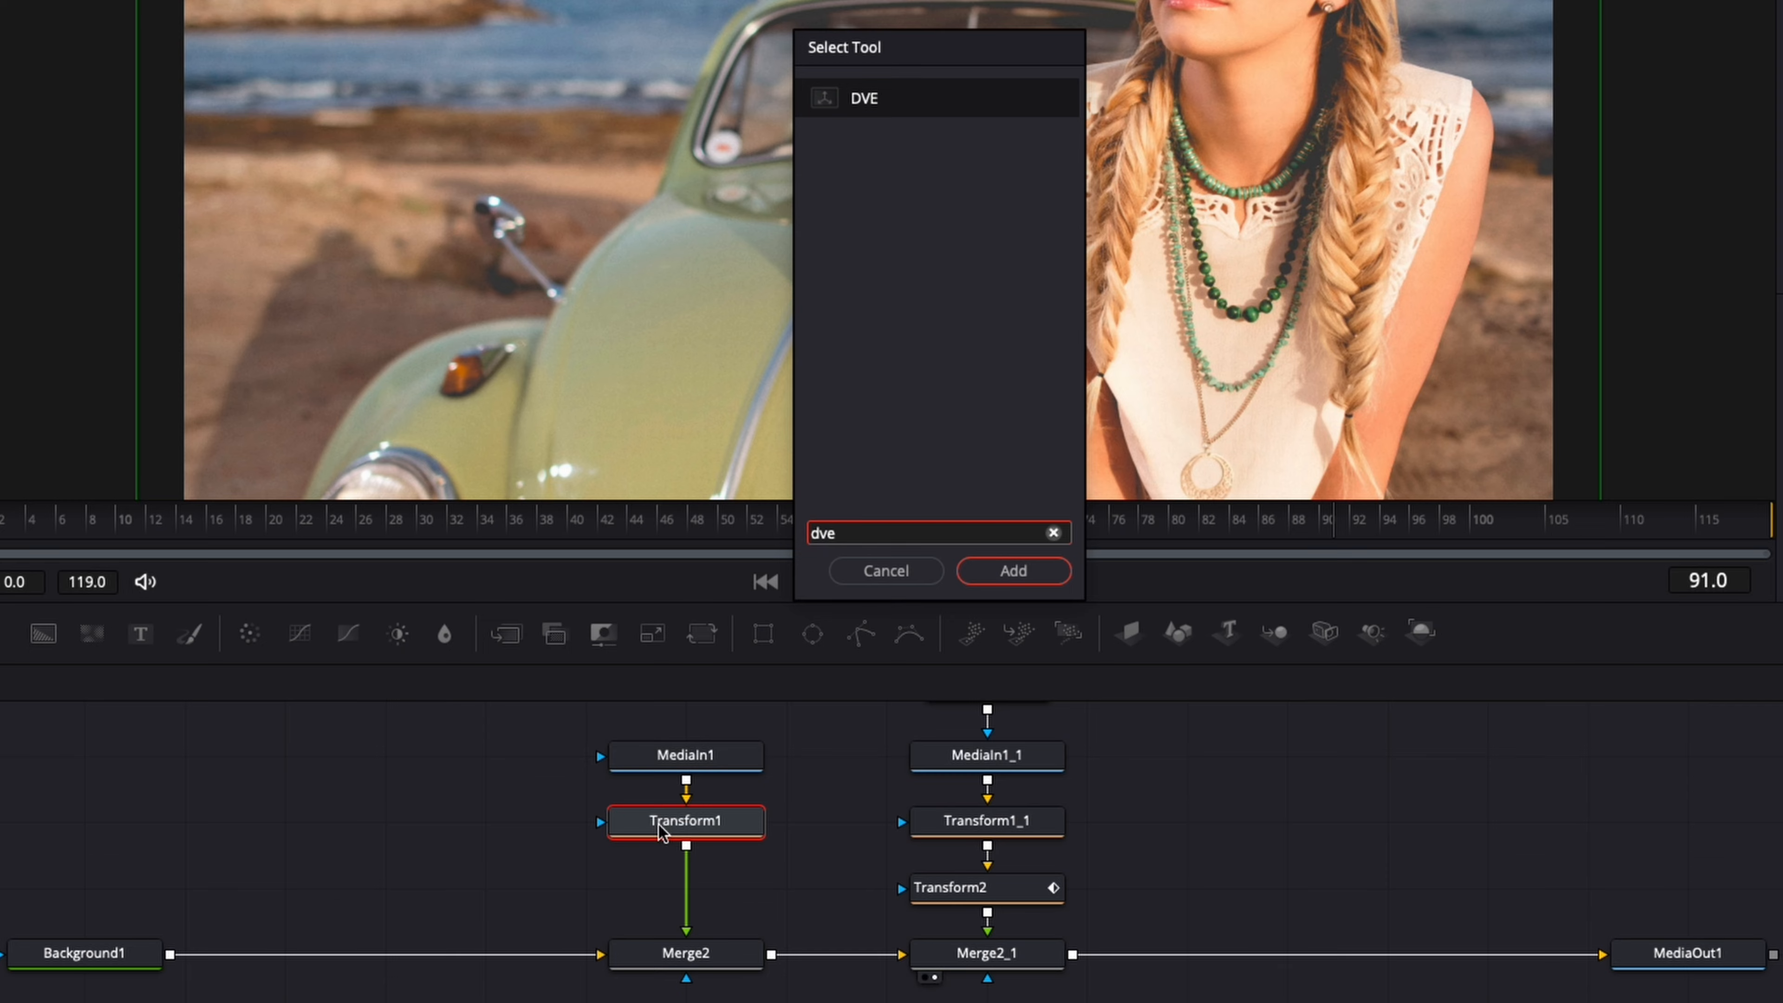
{"action": "key", "text": "Return"}
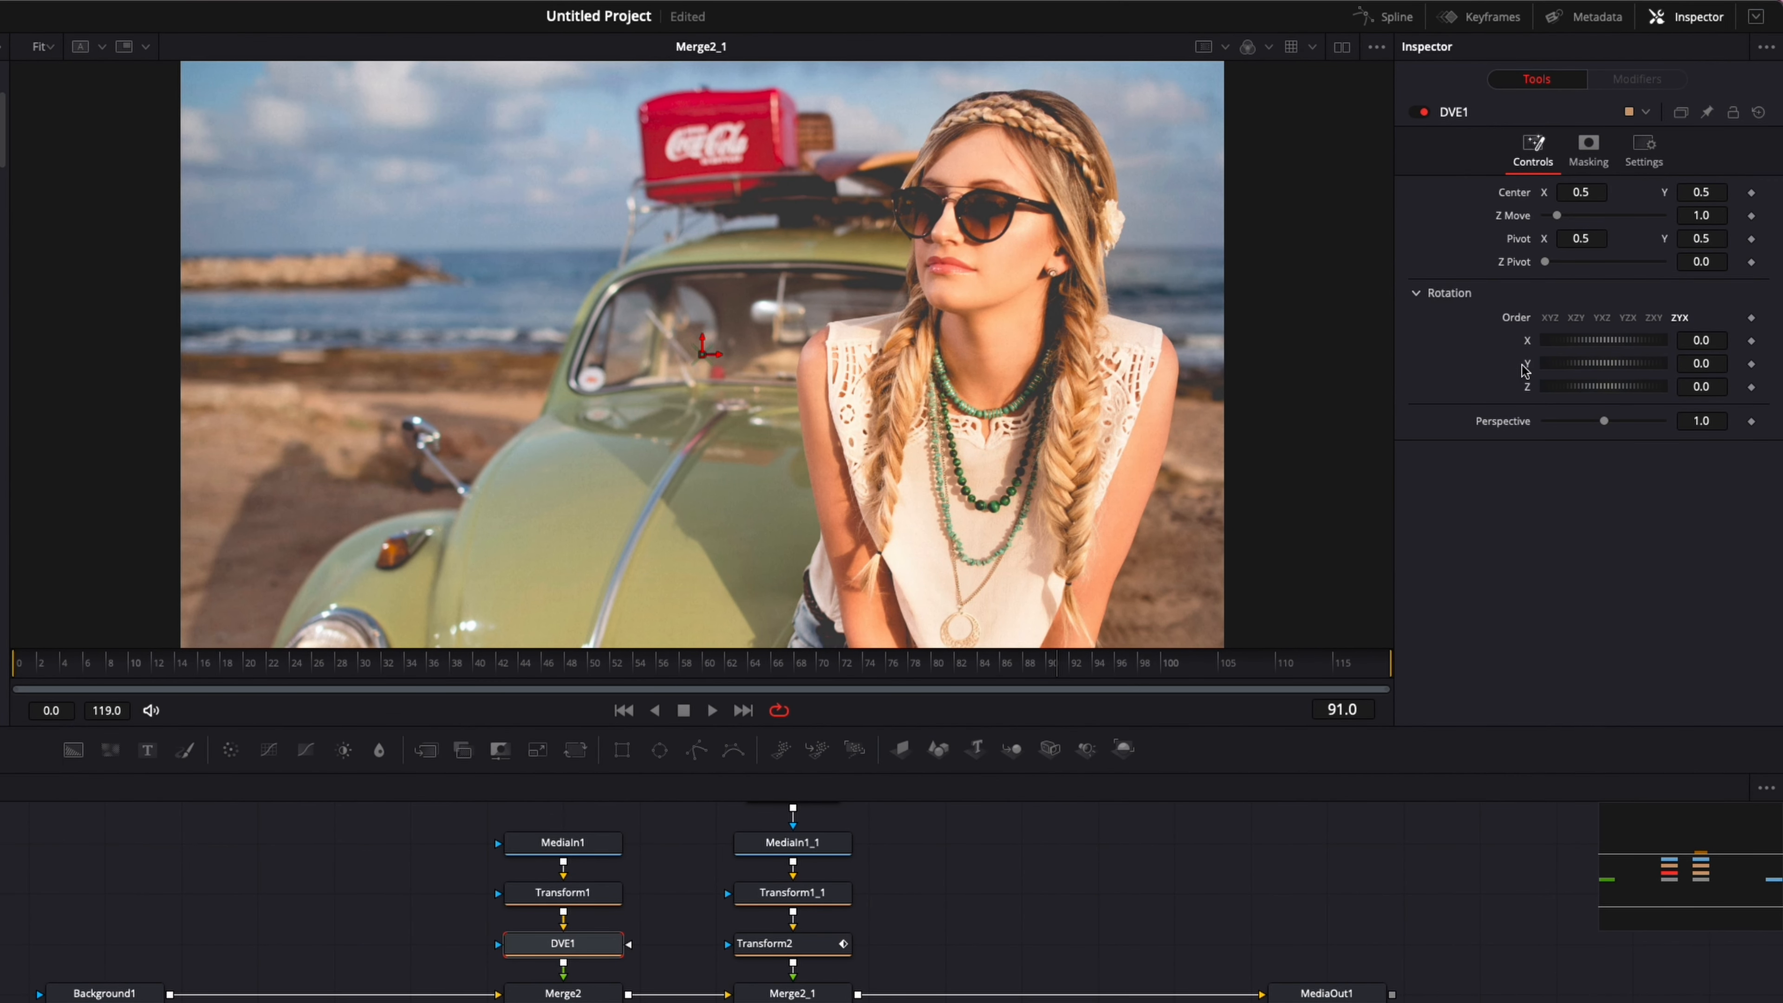
Keyframe DVE1's X and Y rotation from 0.0 at frame 0 to 10.0 at frame 119, and play the animation
{"action": "left_click_drag", "start_coordinate": [196, 666], "coordinate": [21, 669]}
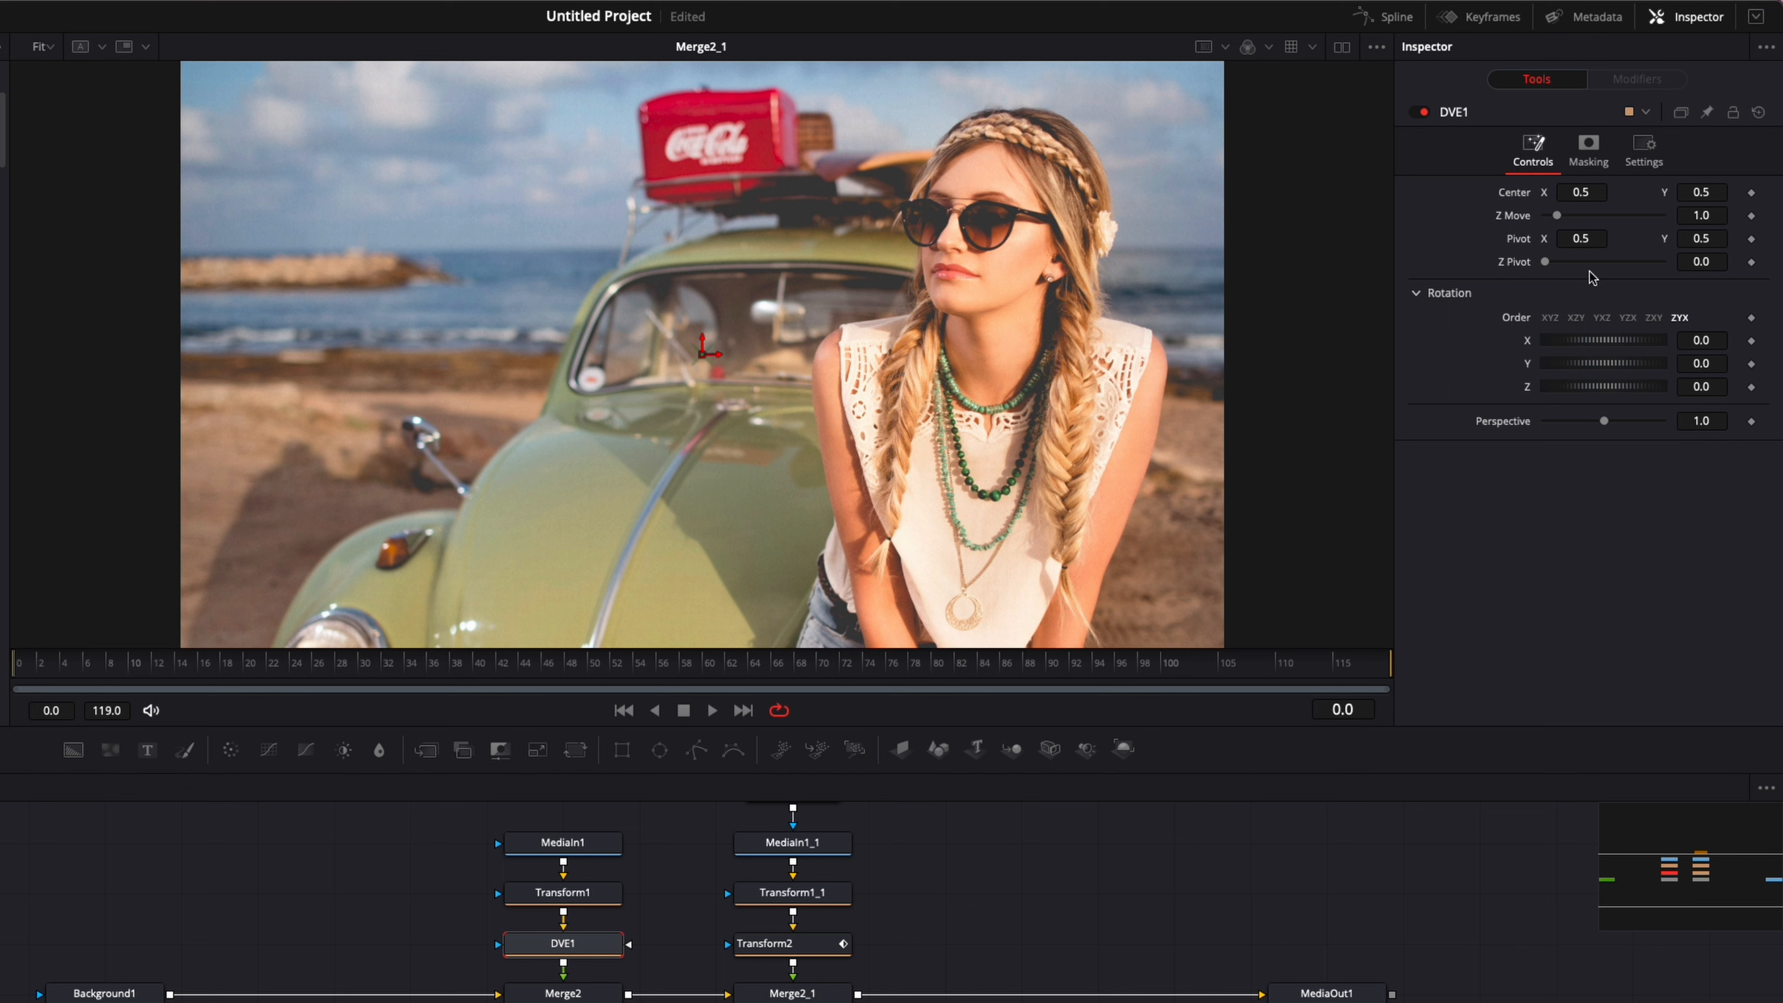
{"action": "left_click", "coordinate": [1752, 341]}
{"action": "left_click_drag", "start_coordinate": [1333, 666], "coordinate": [1419, 676]}
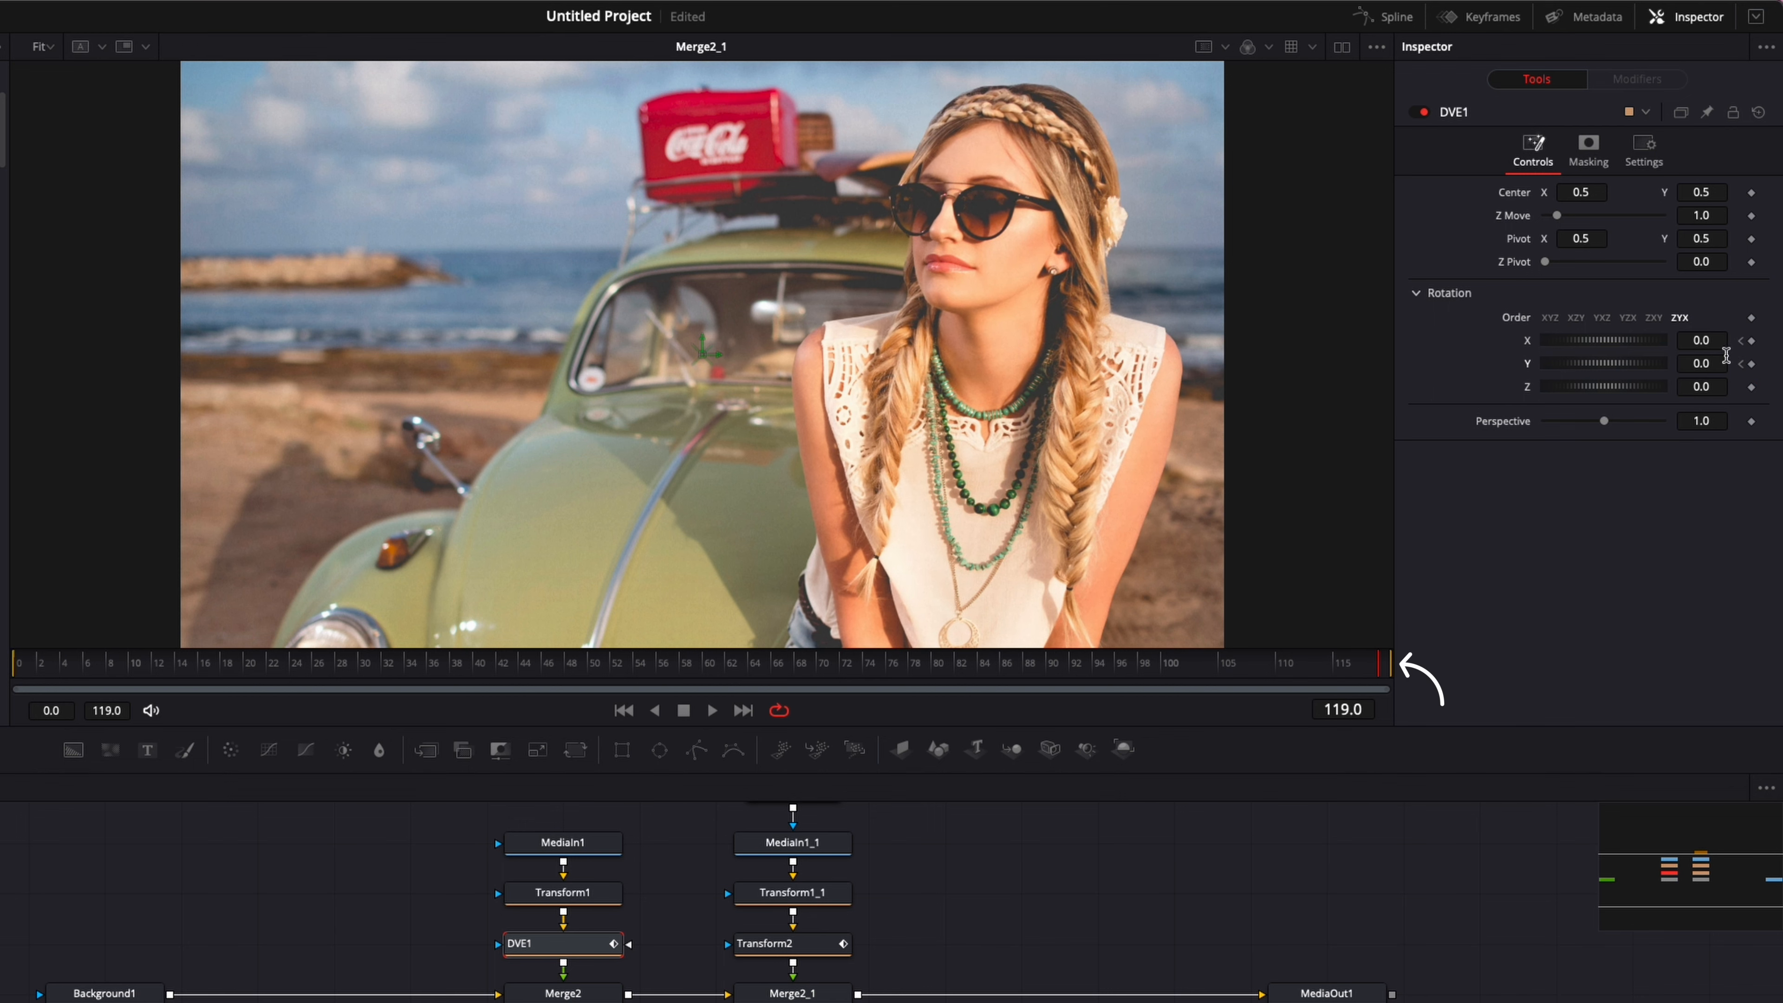
{"action": "left_click", "coordinate": [1718, 342]}
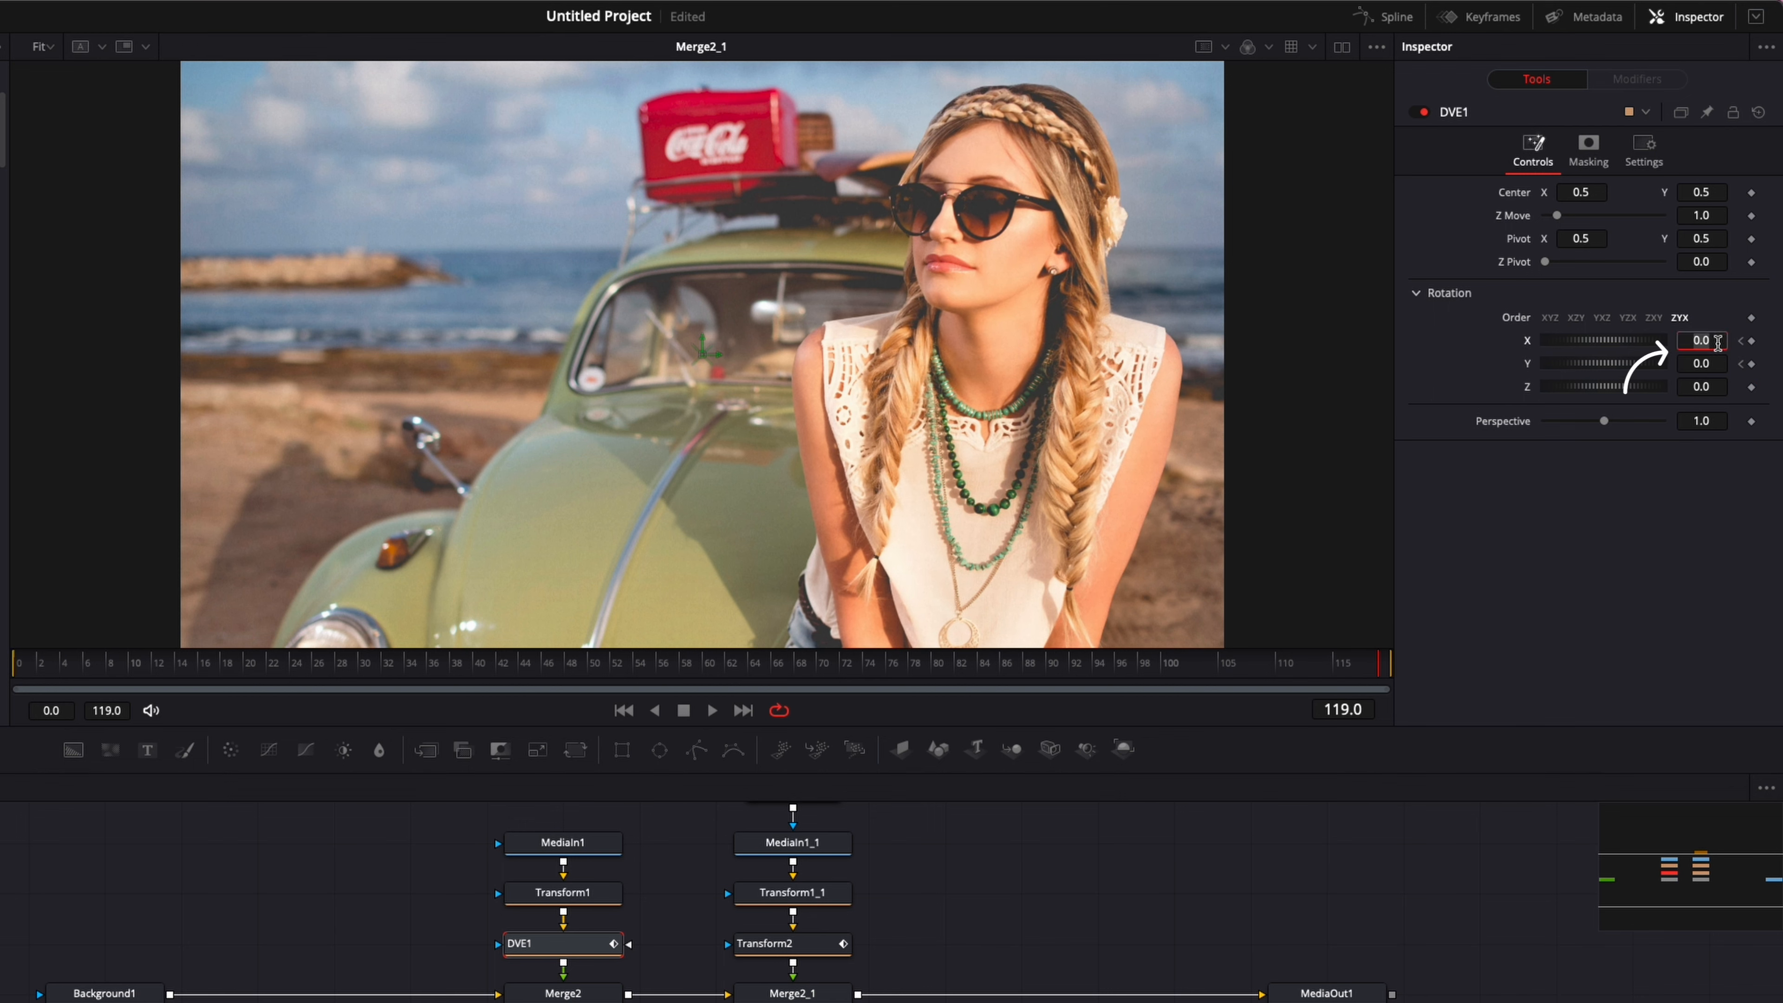
{"action": "type", "text": "10"}
{"action": "key", "text": "Tab"}
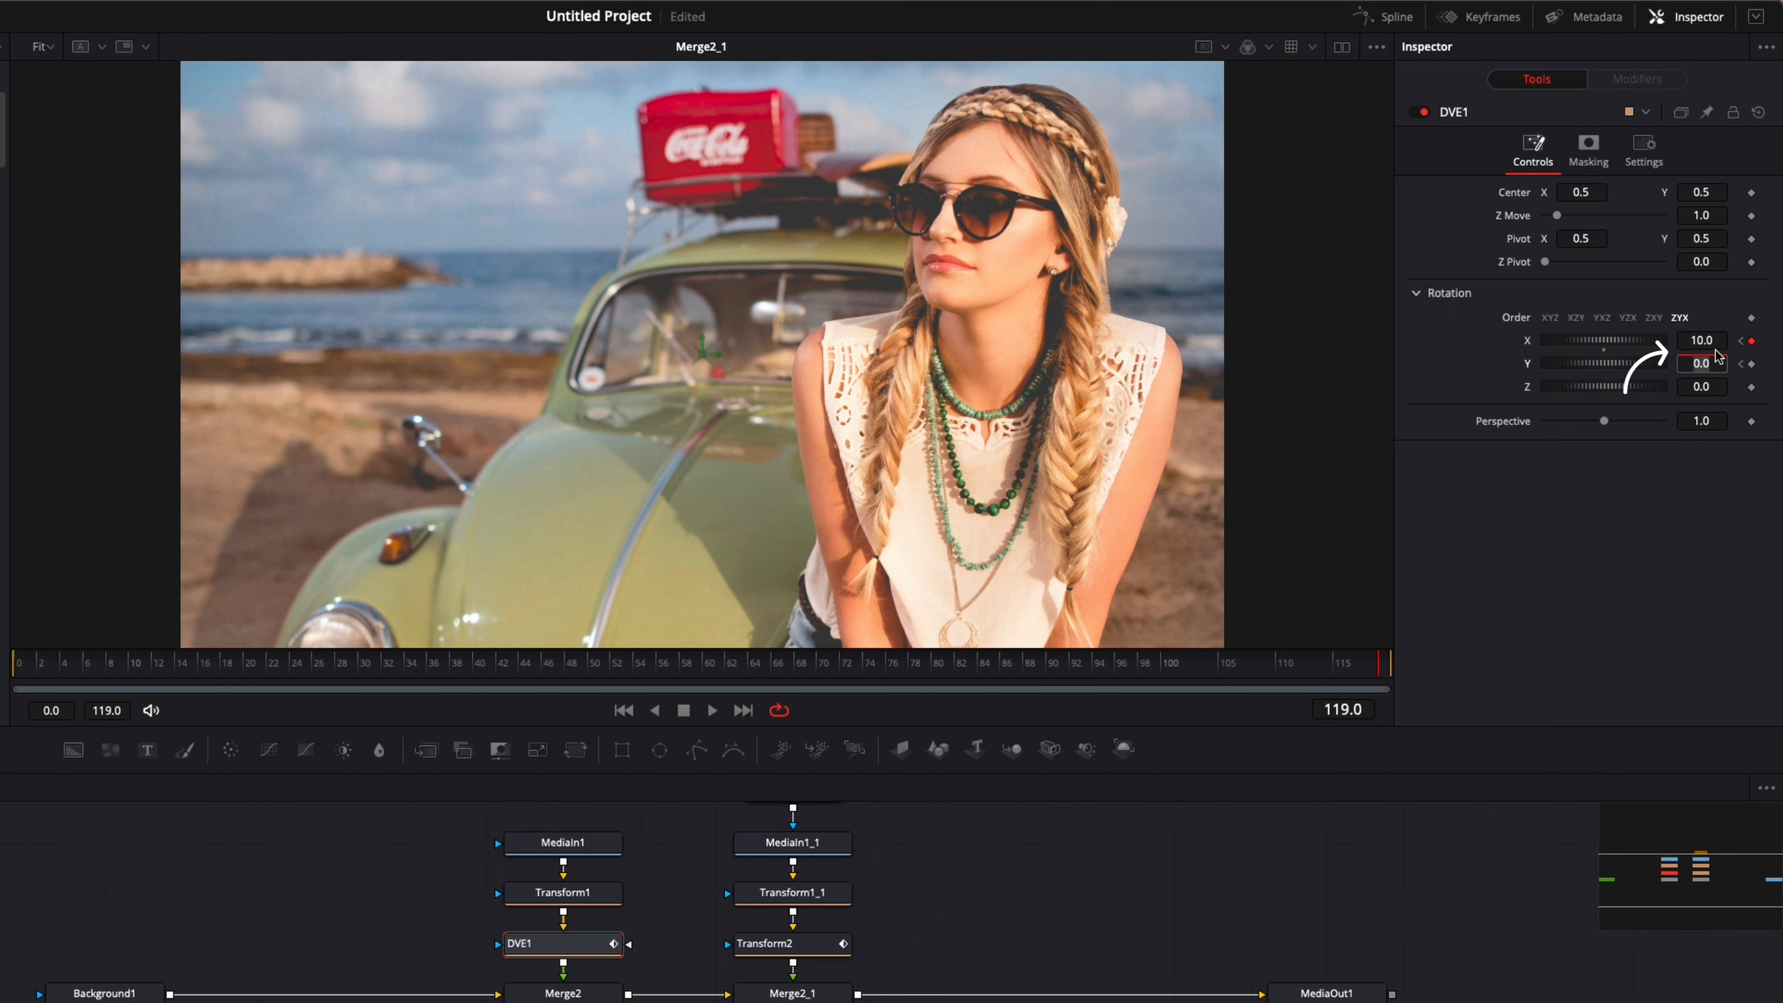
{"action": "type", "text": "10"}
{"action": "key", "text": "Return"}
{"action": "key", "text": "space"}
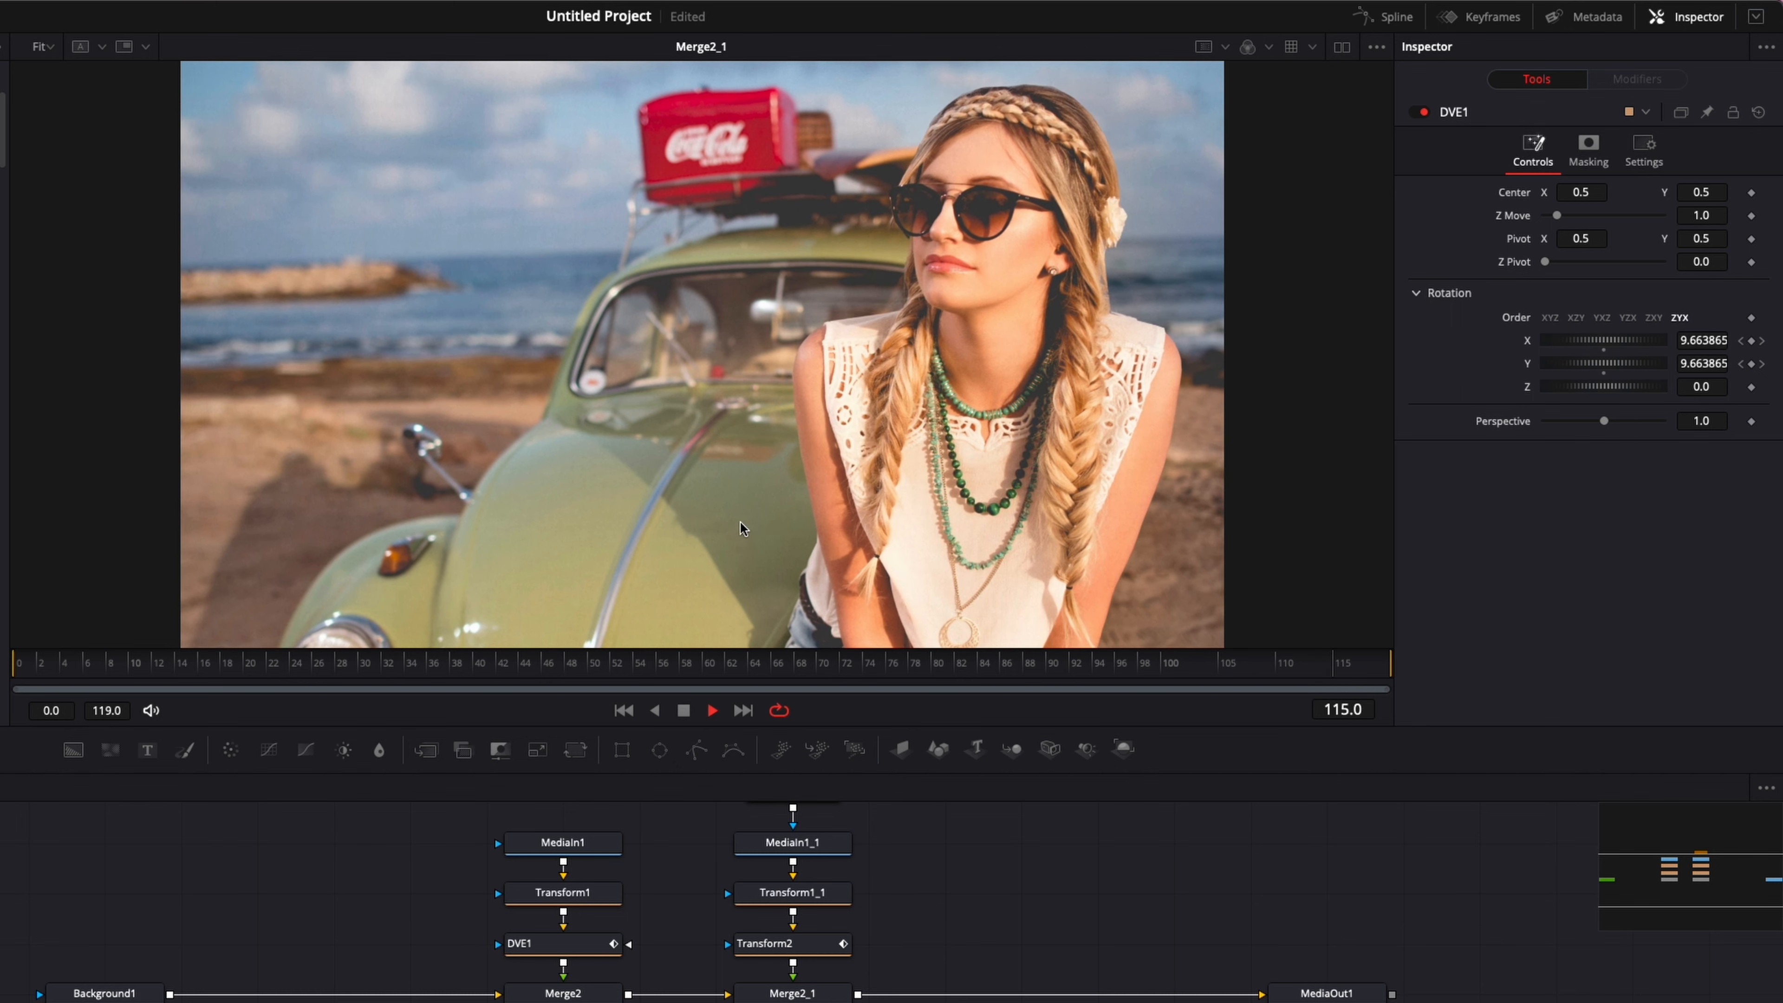
{"action": "key", "text": "space"}
Keyframe DVE1's Z Move from 1.0 at frame 0 to 1.05 at frame 119
{"action": "left_click_drag", "start_coordinate": [31, 666], "coordinate": [12, 667]}
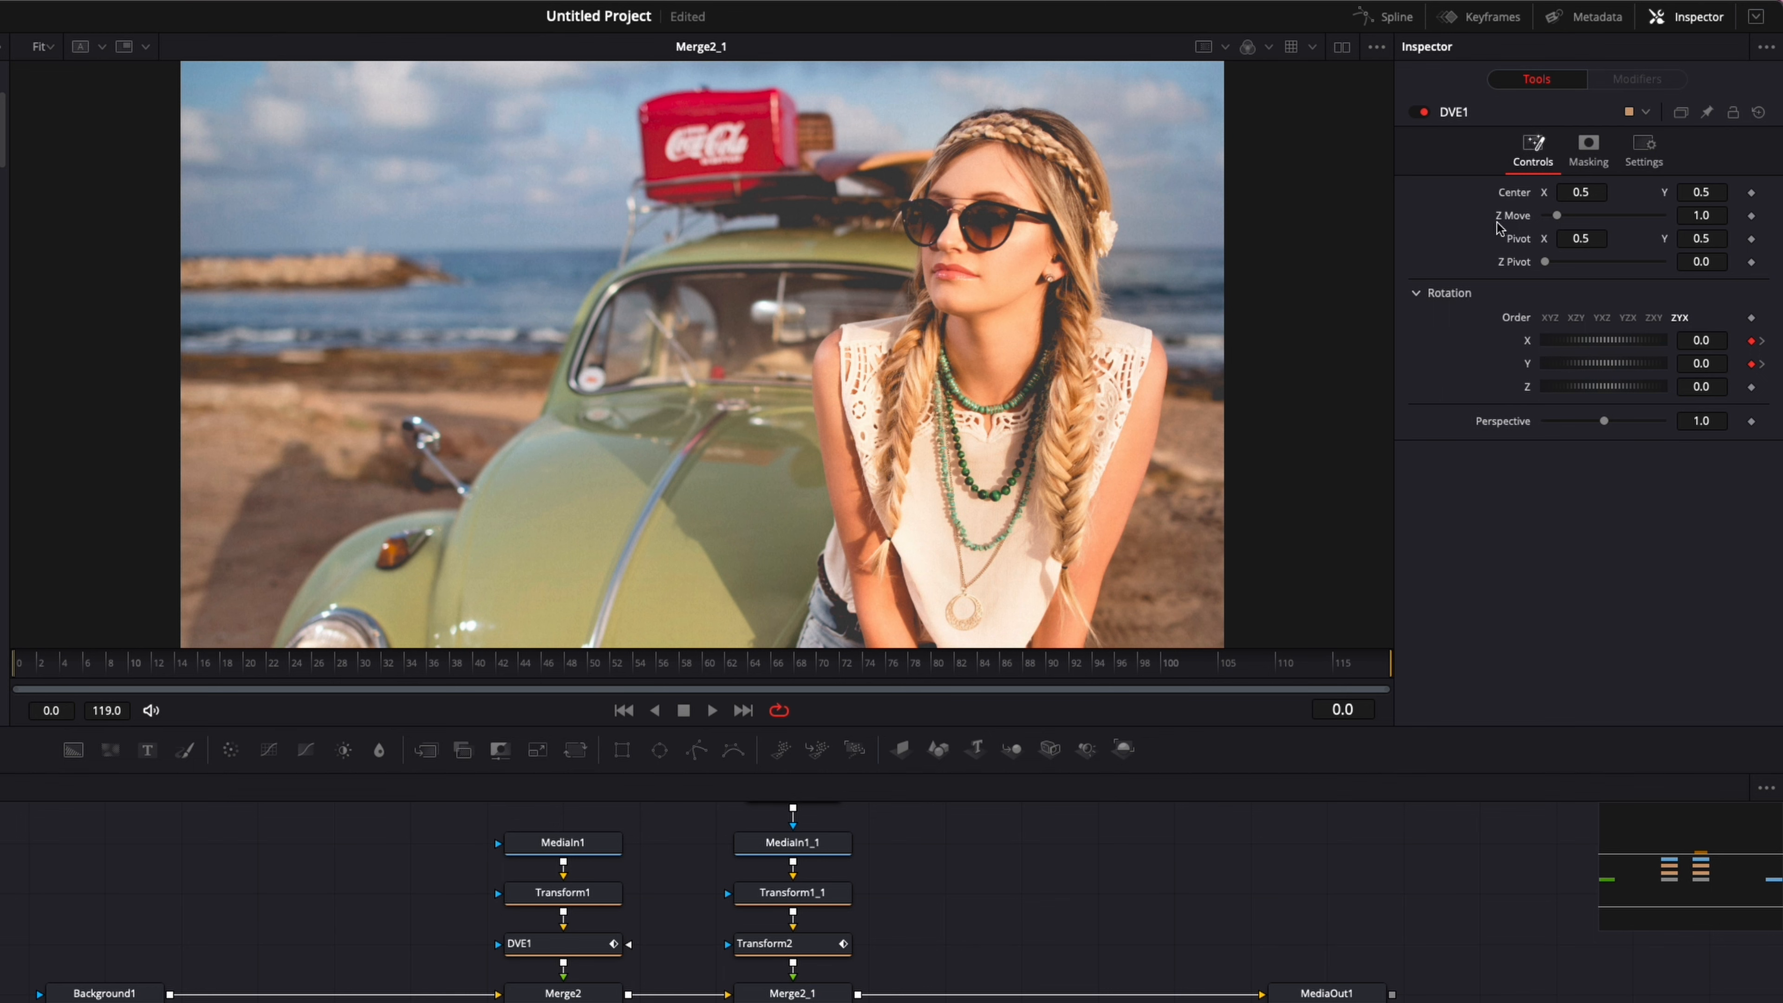
{"action": "left_click_drag", "start_coordinate": [1210, 665], "coordinate": [1399, 662]}
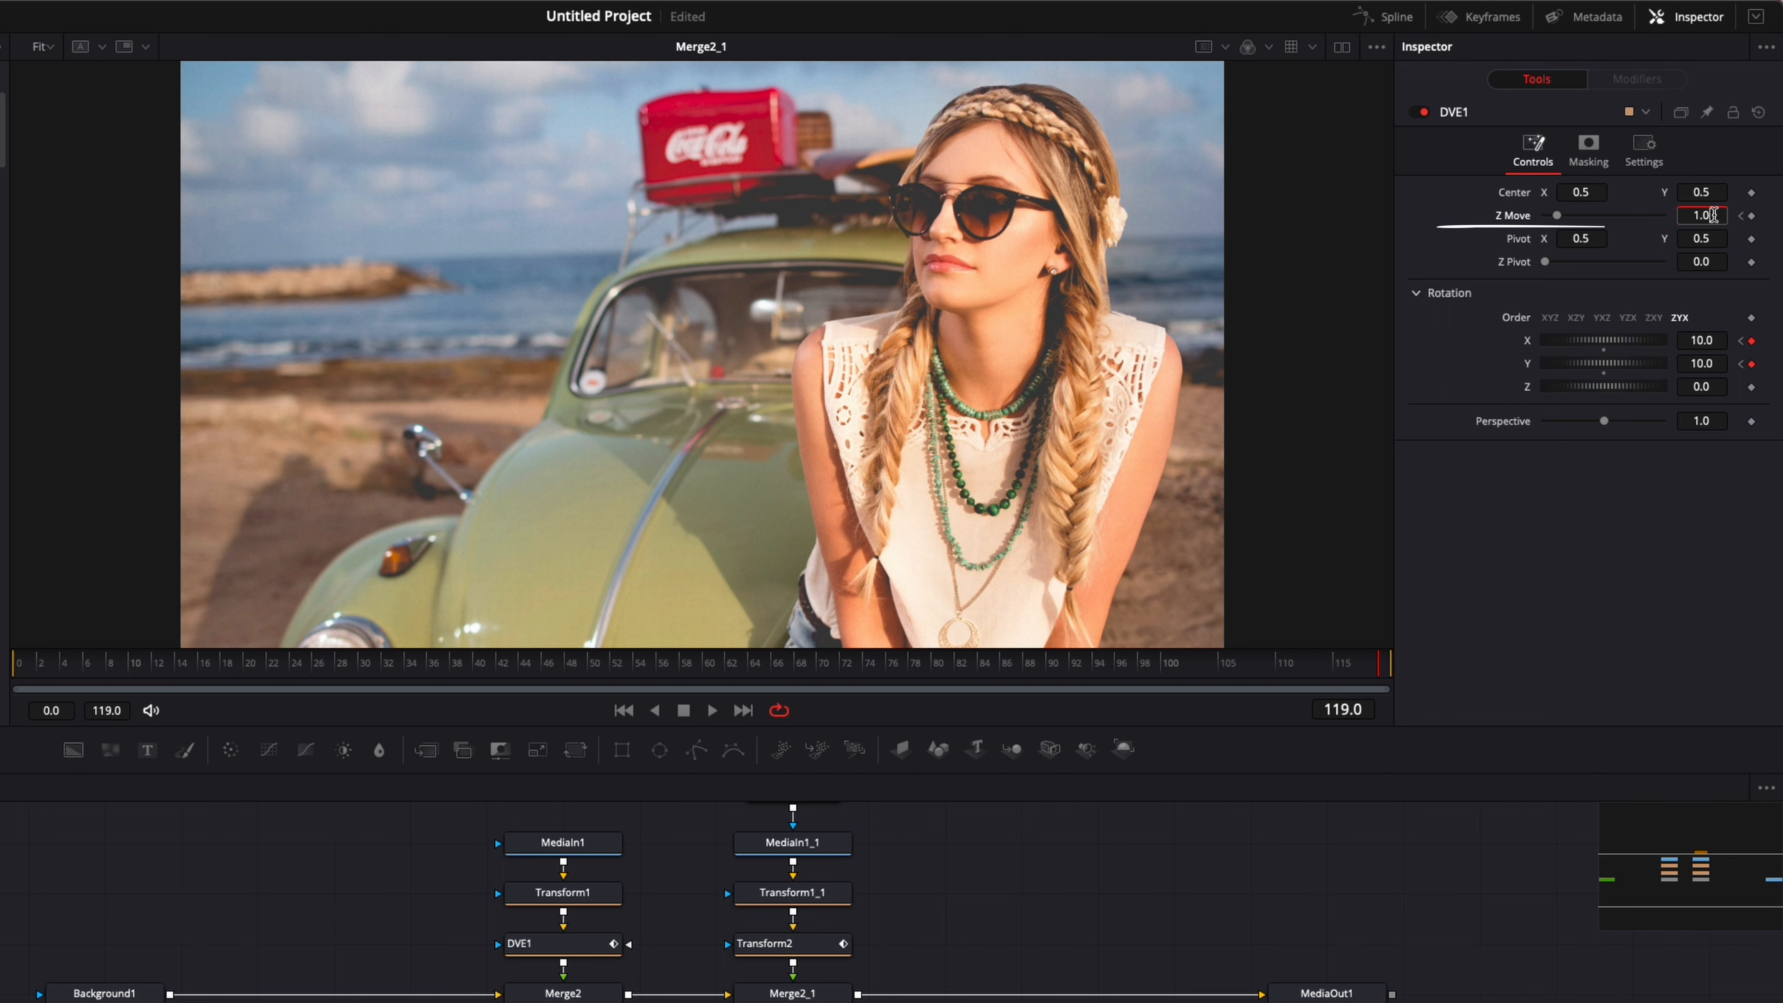
{"action": "key", "text": "Tab"}
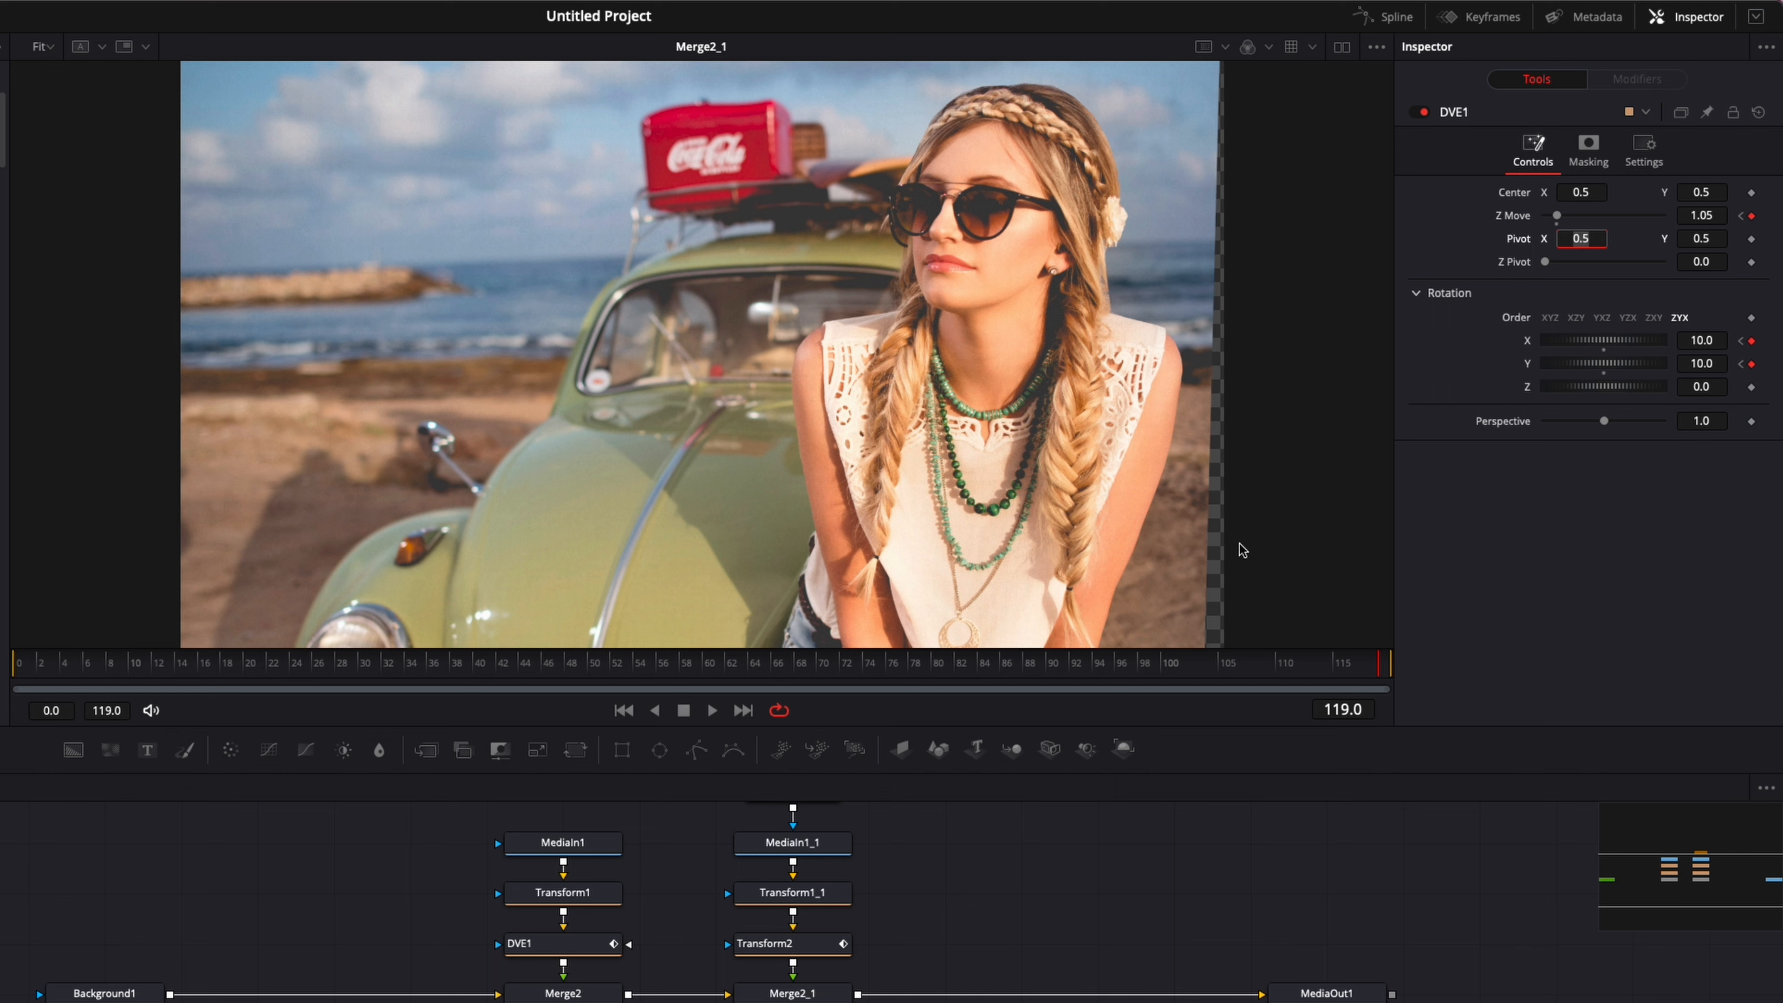
Set Transform1's edges to Mirror to fill the gap beside the background photo, and play the animation
{"action": "left_click", "coordinate": [582, 899]}
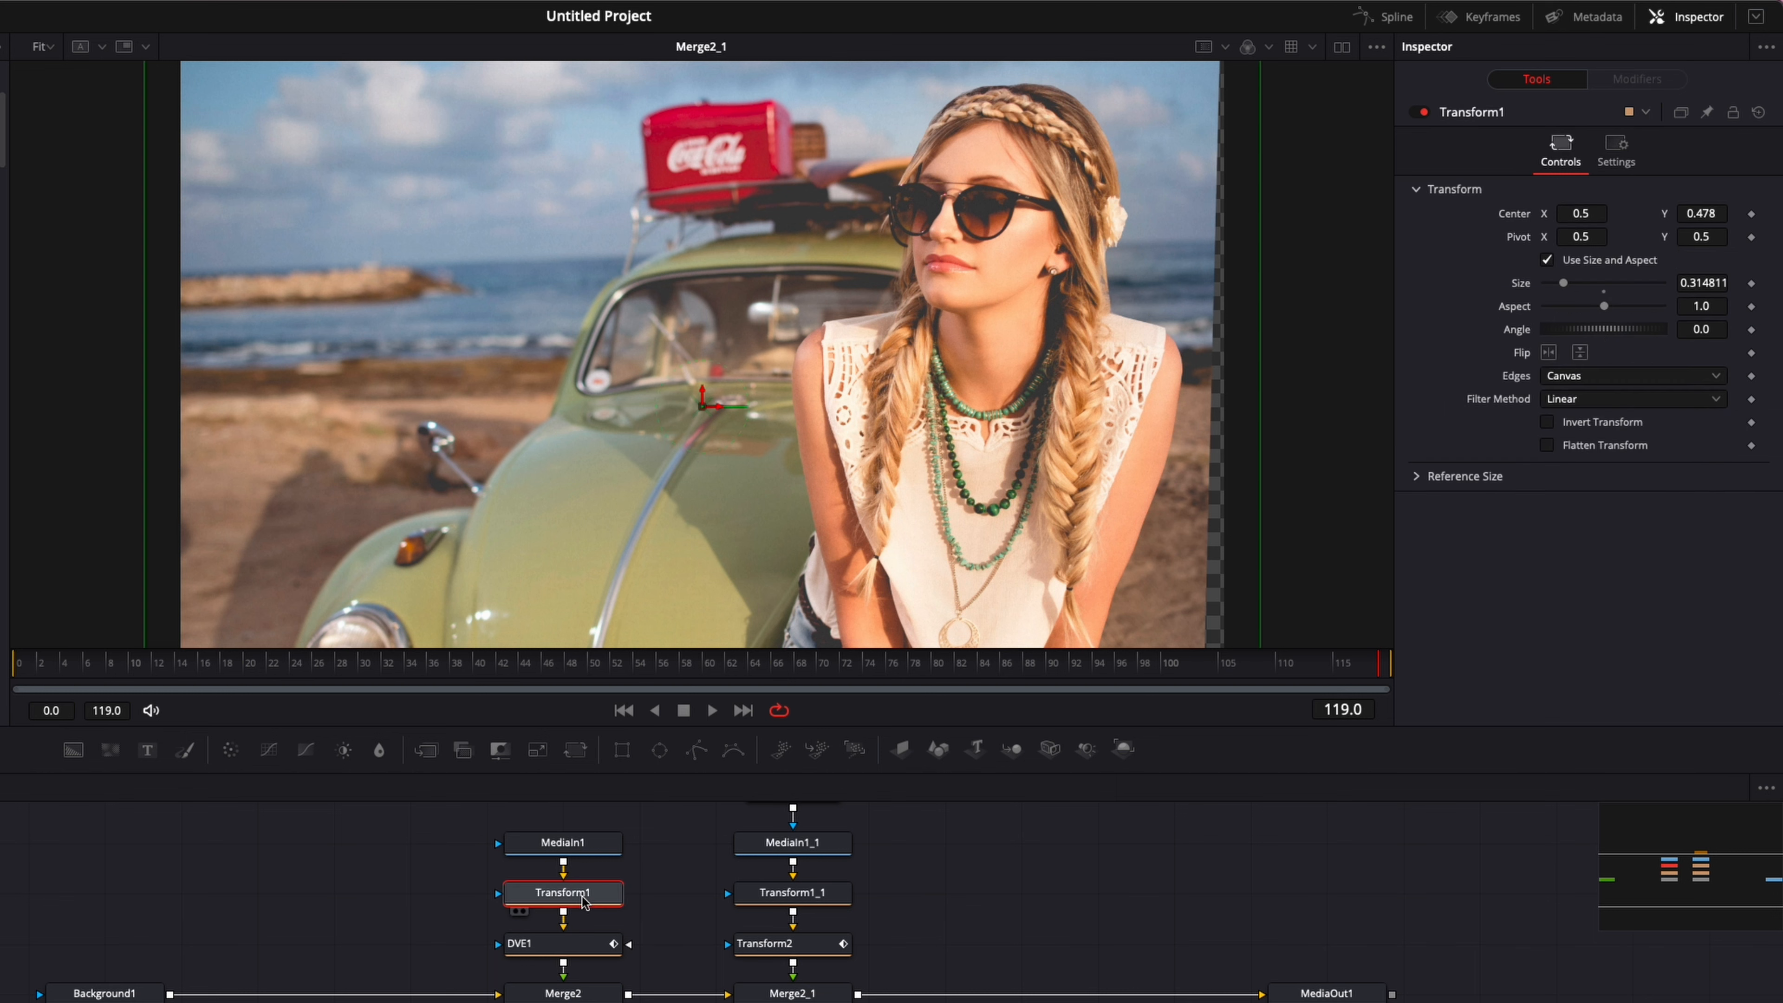
{"action": "left_click", "coordinate": [1636, 383]}
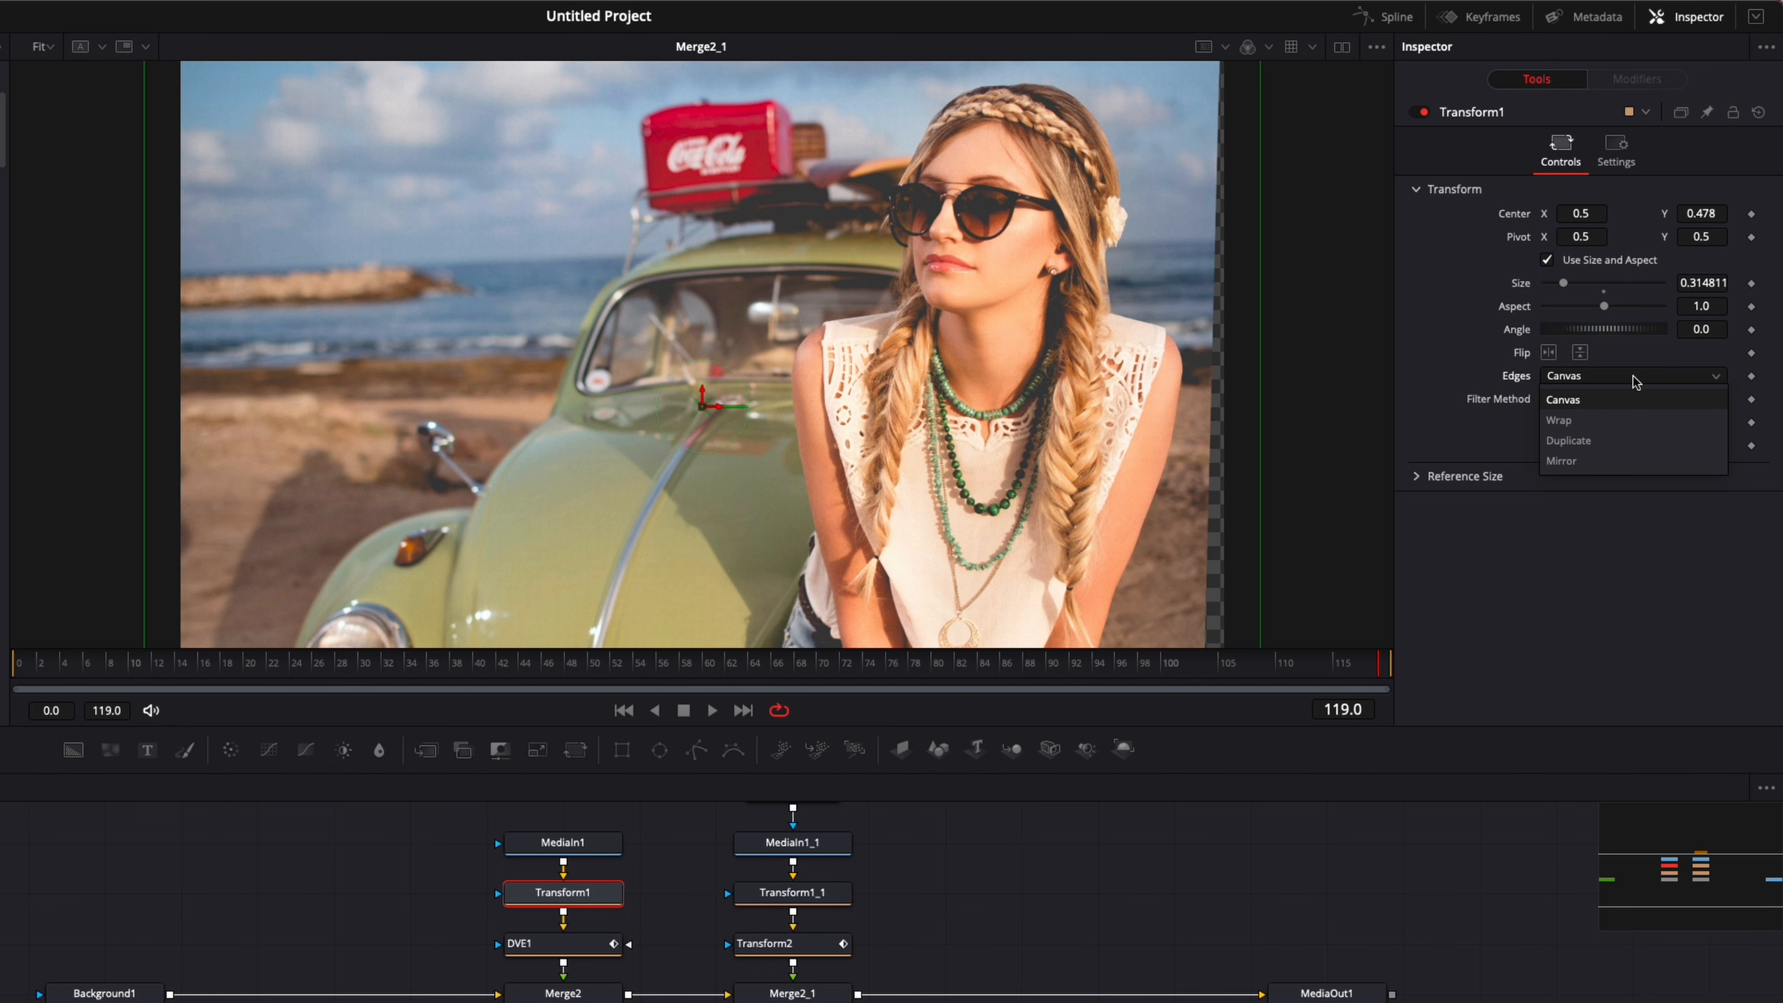
{"action": "left_click", "coordinate": [1583, 459]}
{"action": "key", "text": "space"}
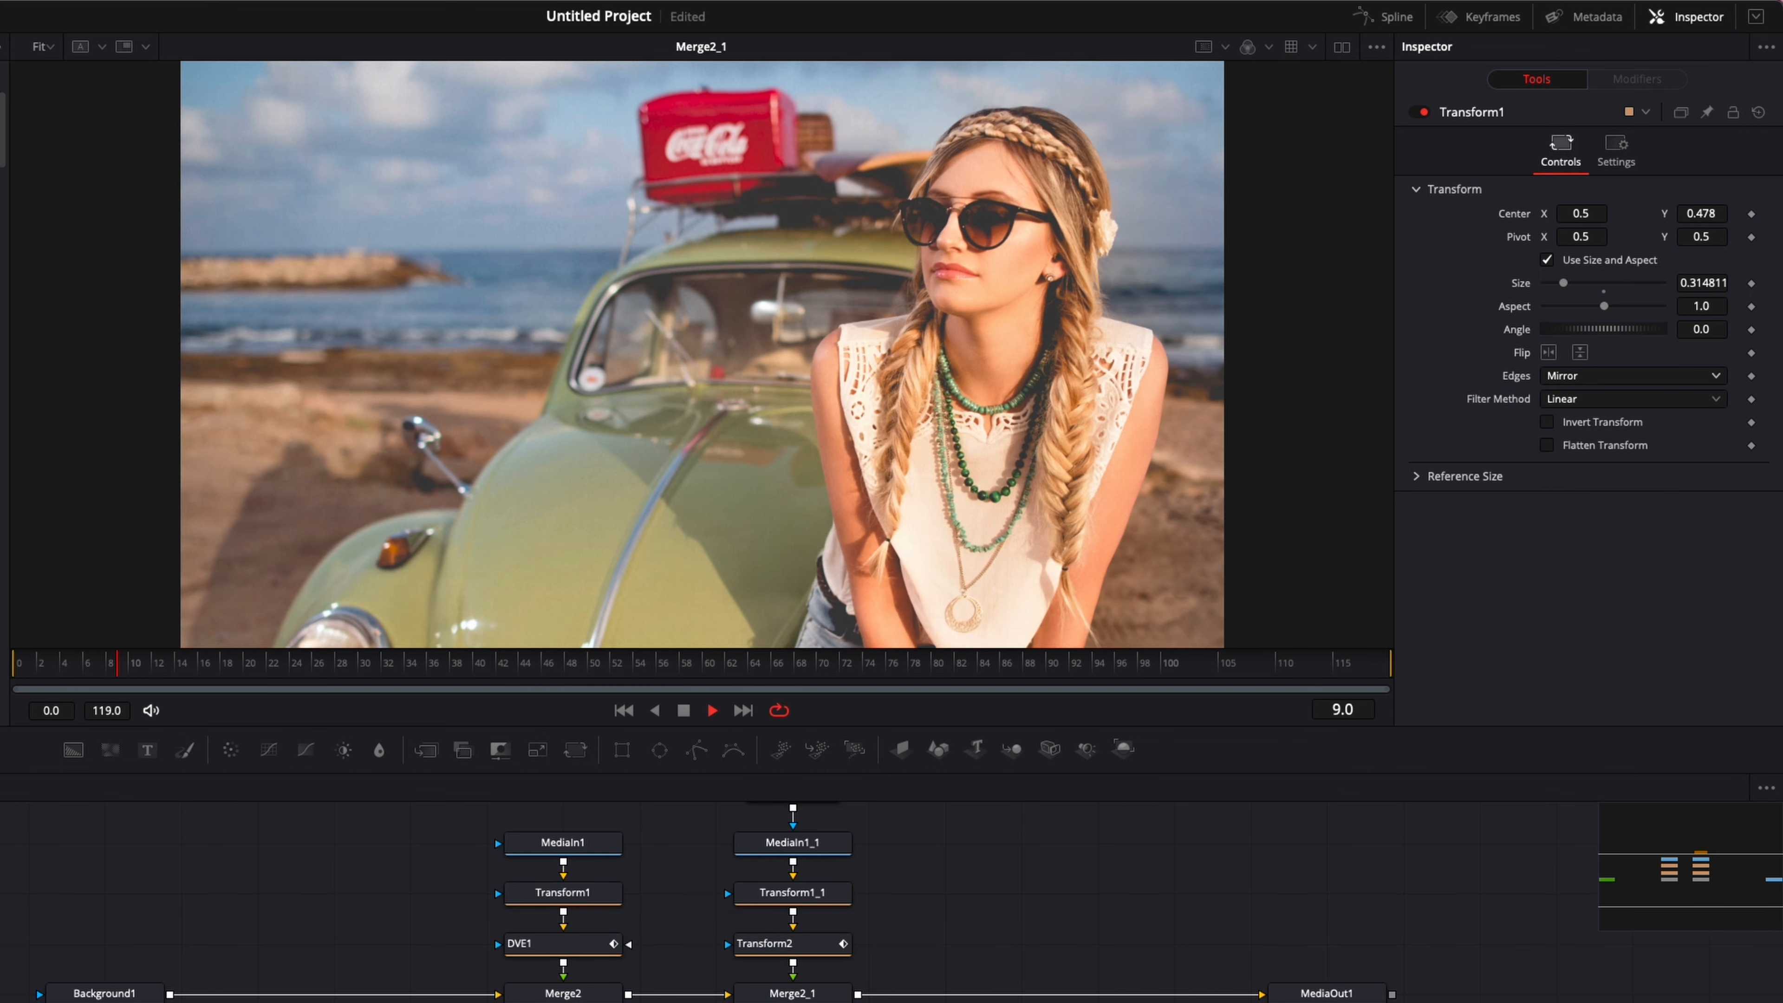